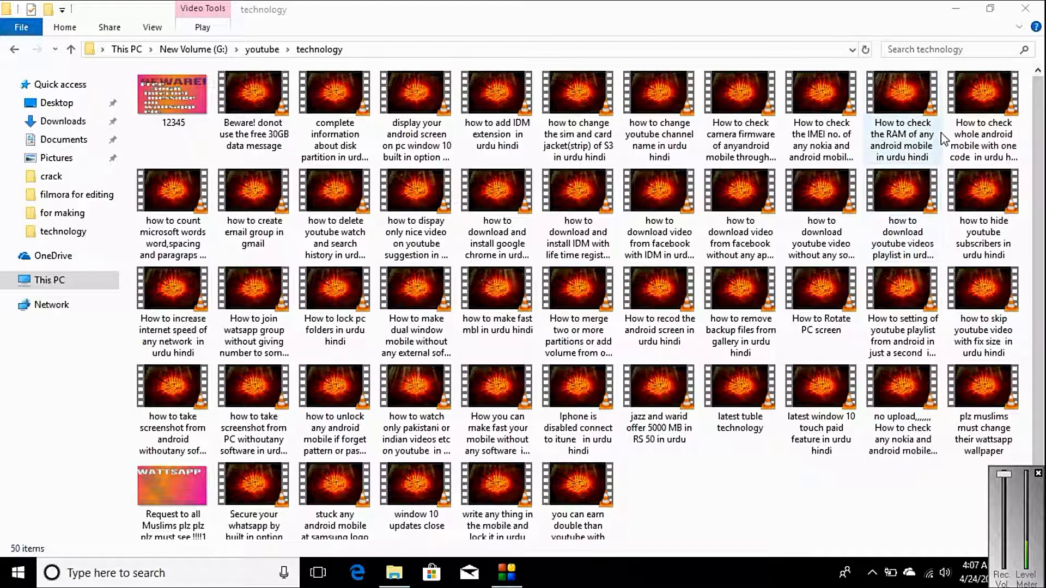
- Launch Chrome from the desktop and load the router admin address 192.168.10.1
left_click(955, 12)
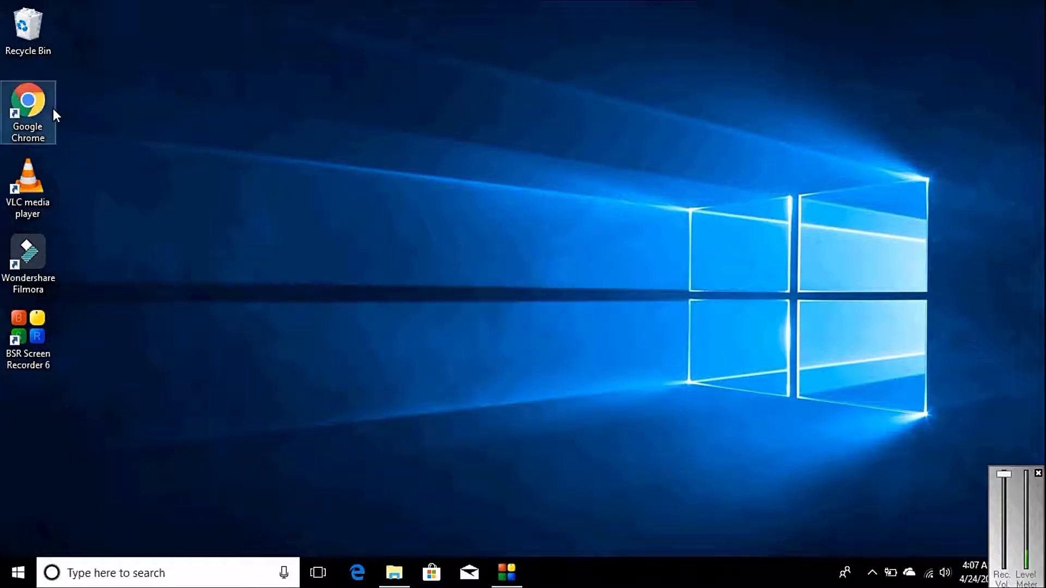
left_click(52, 109)
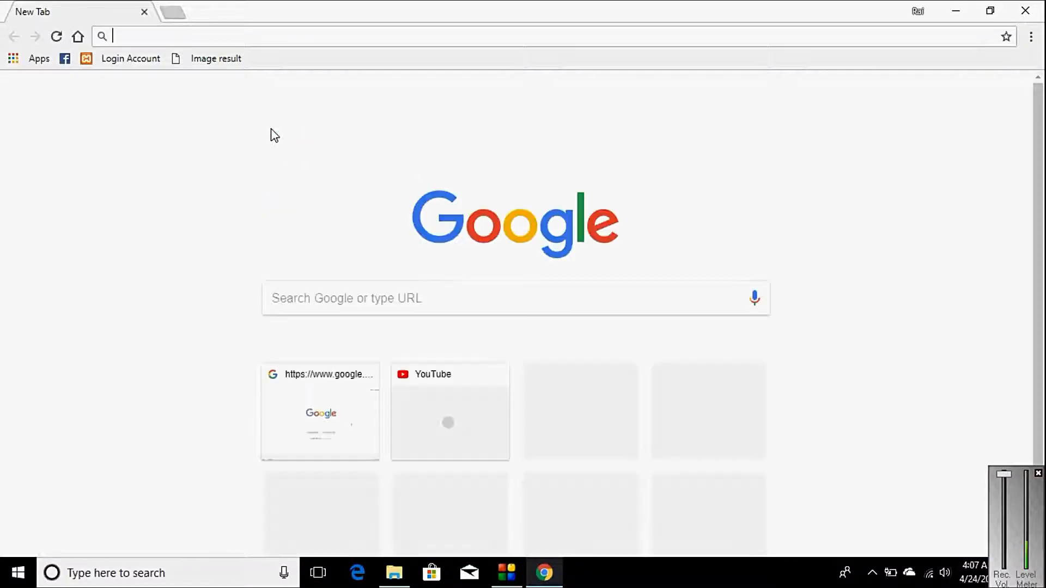
type("192.1")
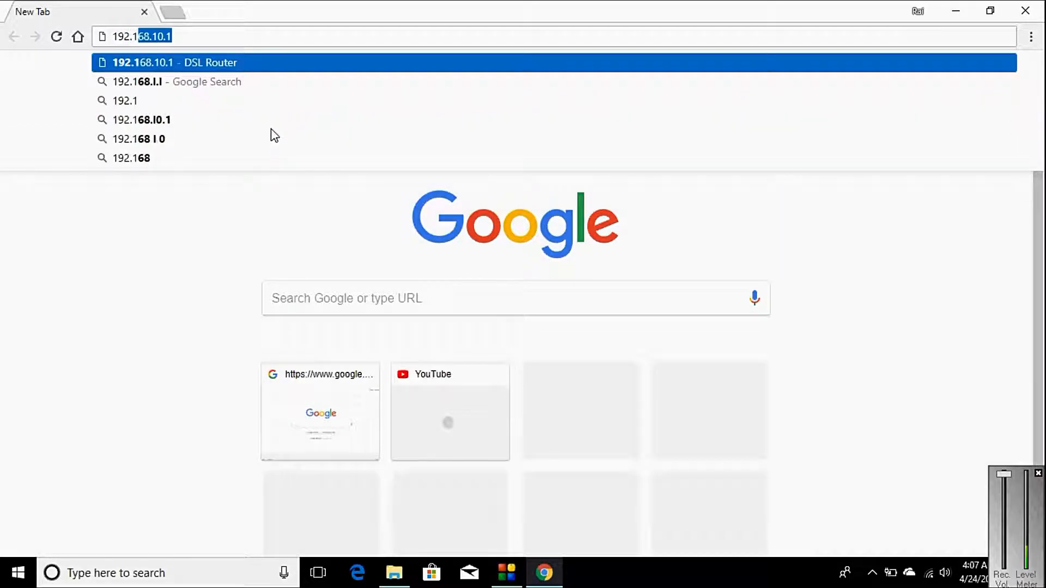
type("69")
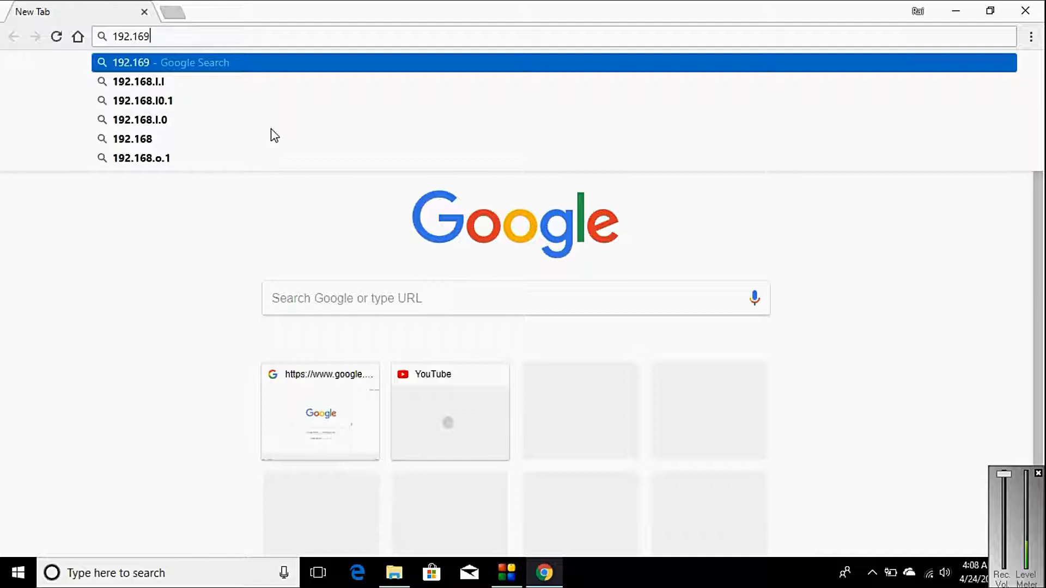
key("BackSpace")
type("8.10.")
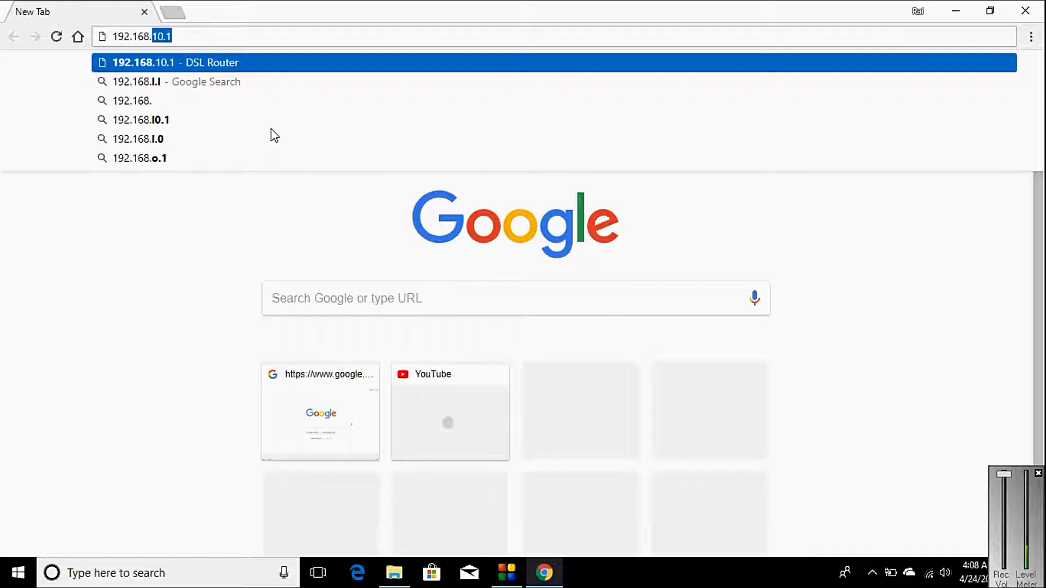
type("1")
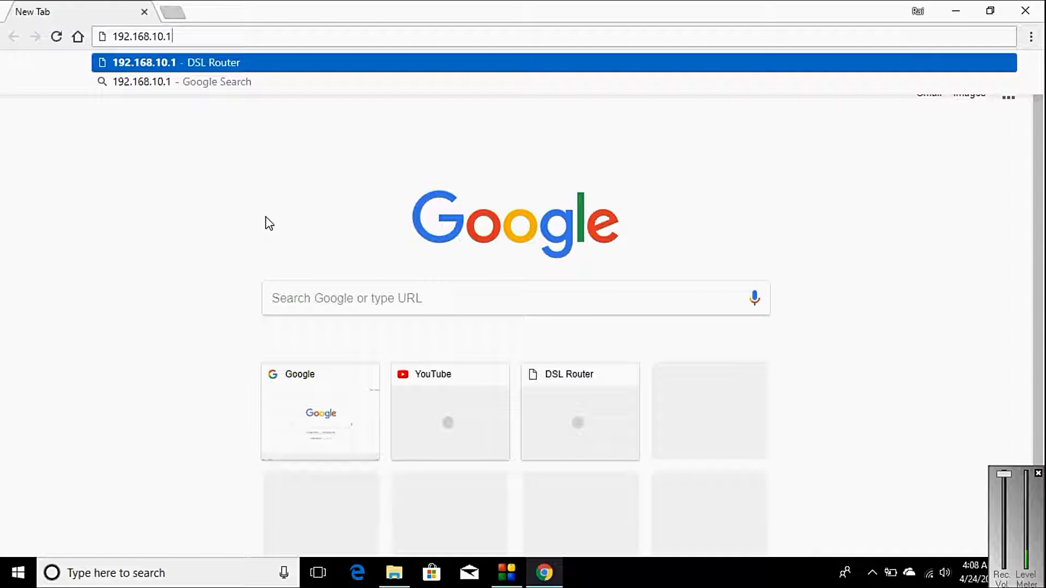
key("Return")
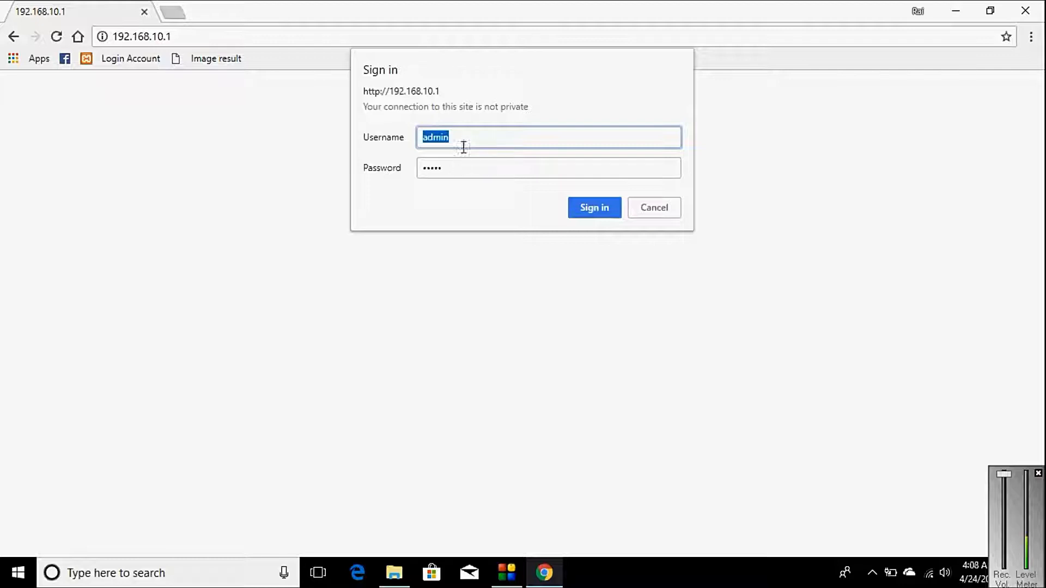
- Re-enter the router's admin password and sign in to reach the Easy Installation / Advance Settings home page
left_click(466, 170)
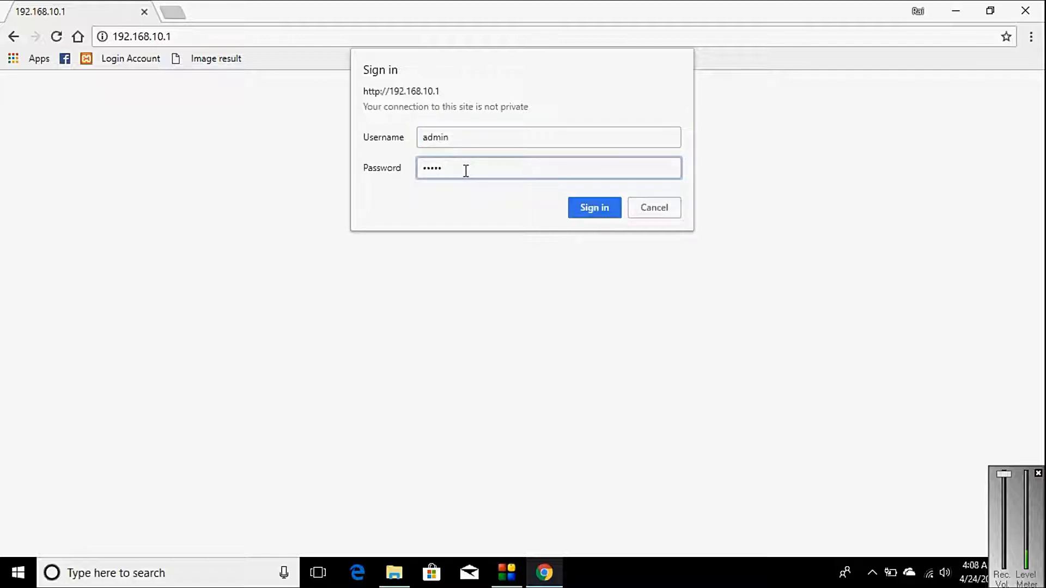
left_click_drag(466, 171, 414, 168)
left_click(583, 210)
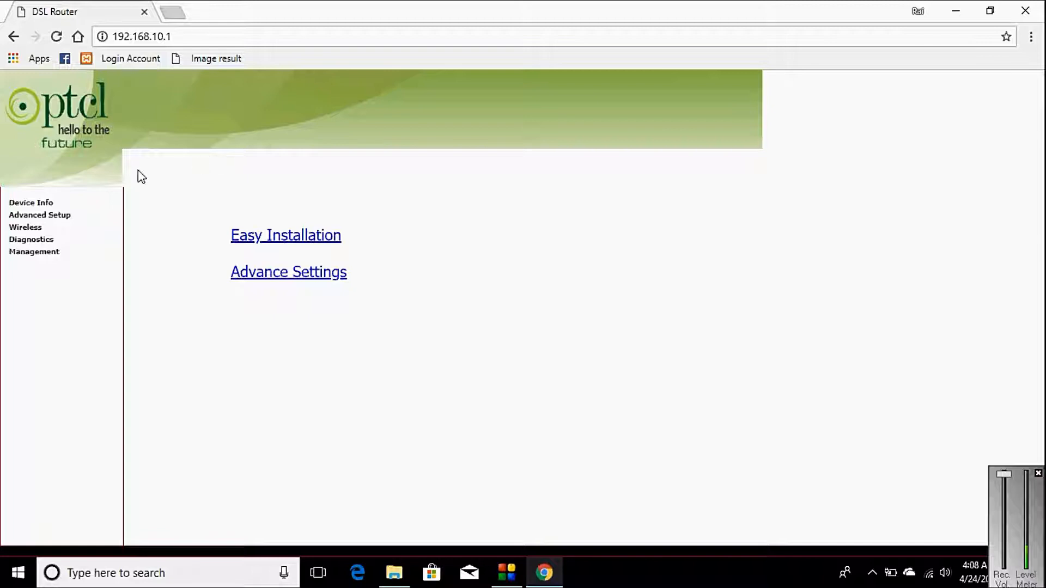
- Show the Wireless Basic page's Guest/Virtual Access Points table listing Rai, then the Windows Wi-Fi list
left_click(29, 229)
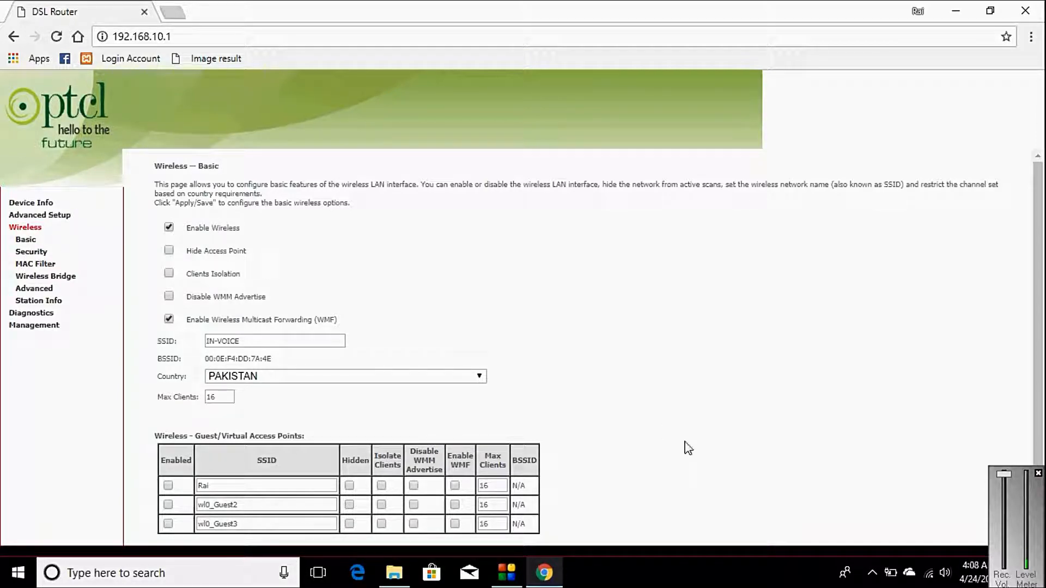
scroll(688, 448, "down", 2)
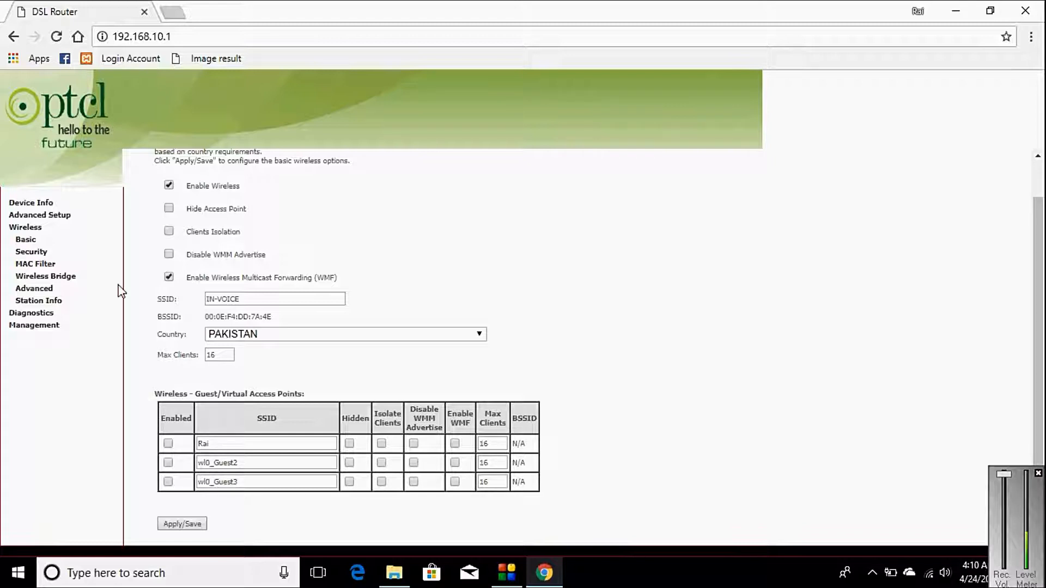
left_click(929, 581)
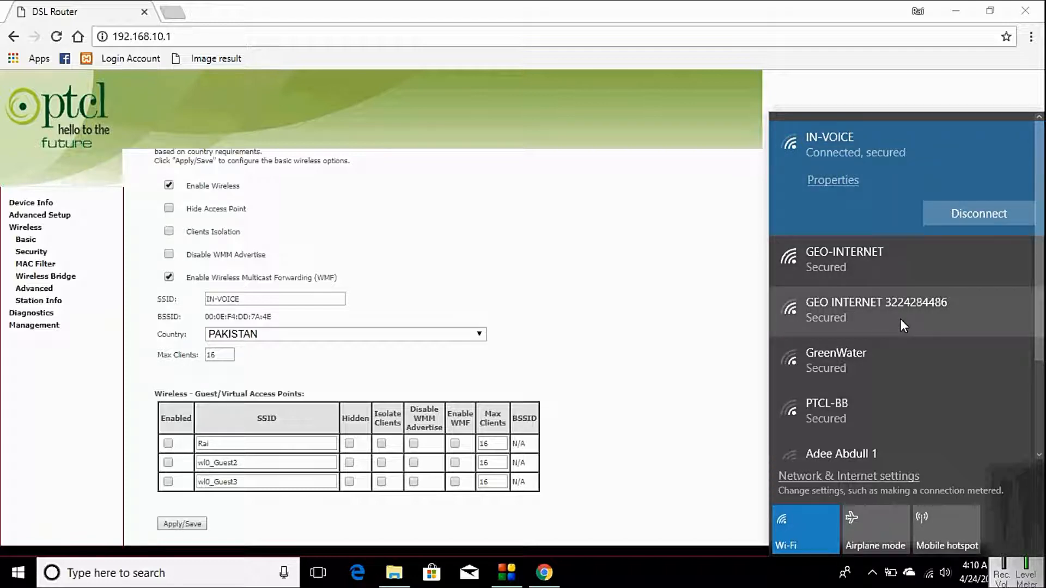
- Tick Enabled for the guest access point Rai, which allows 16 max clients
left_click(725, 586)
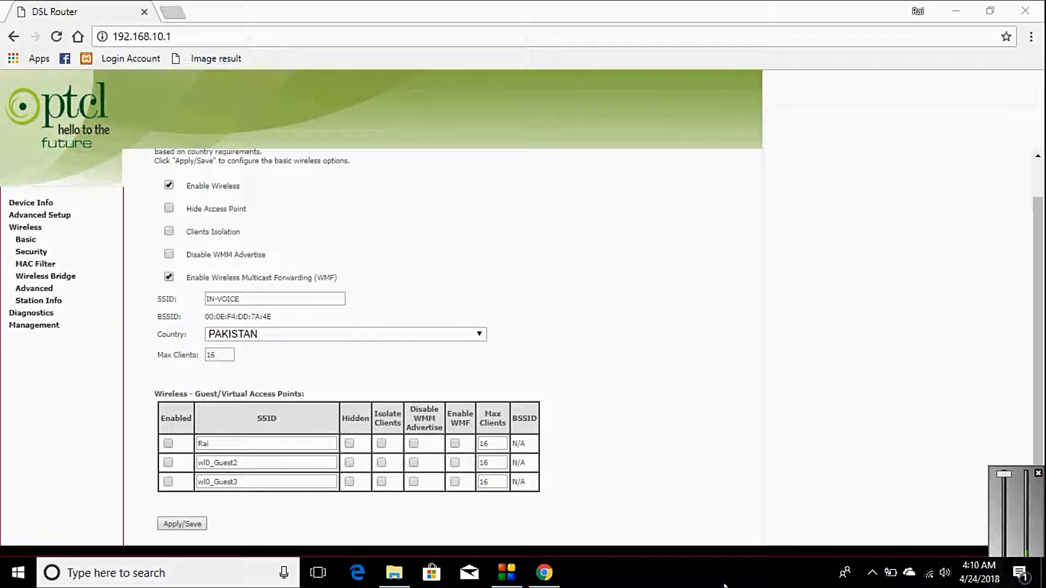
left_click(567, 362)
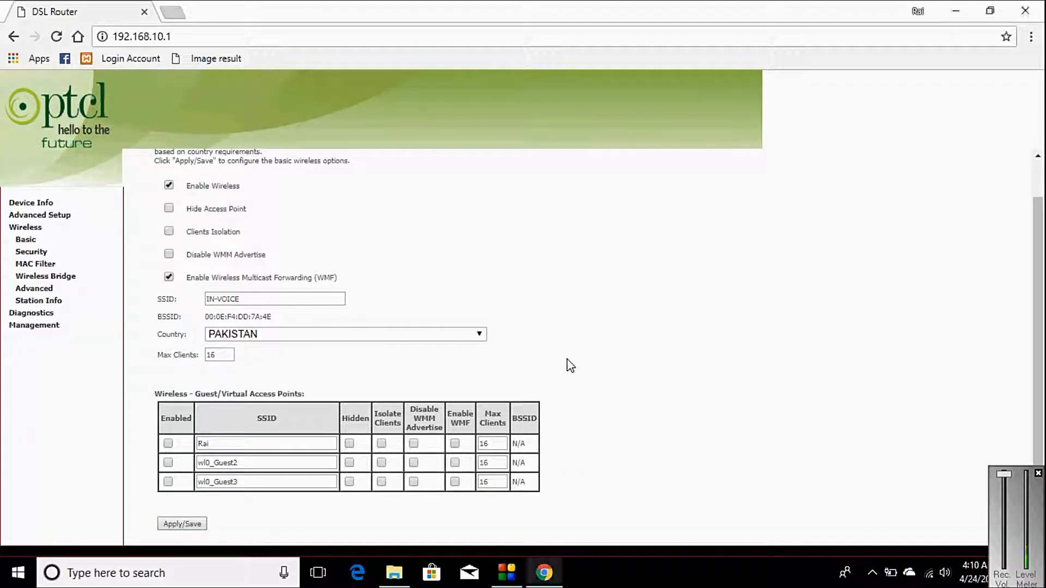
left_click(929, 573)
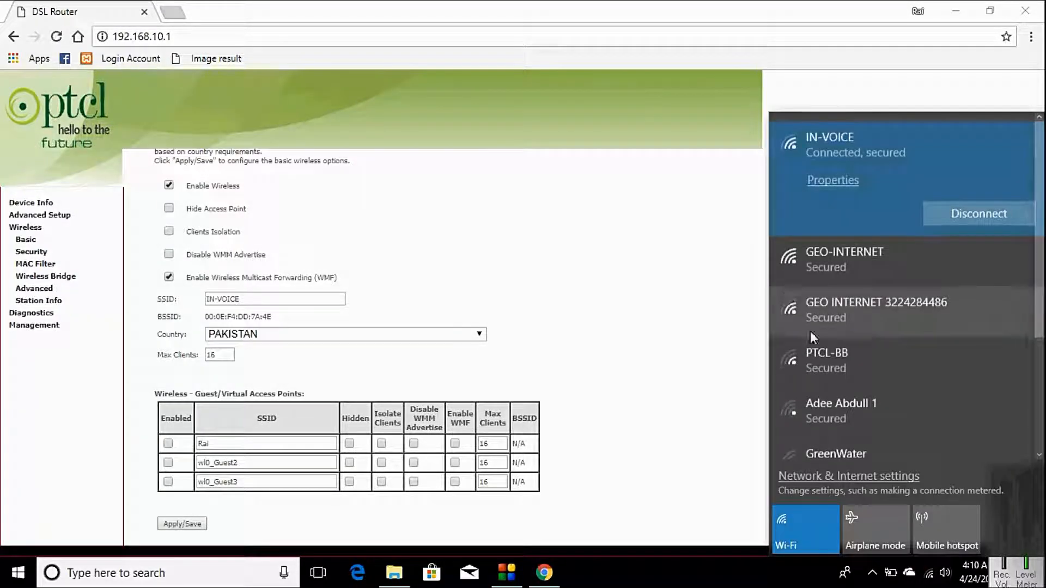
left_click(167, 444)
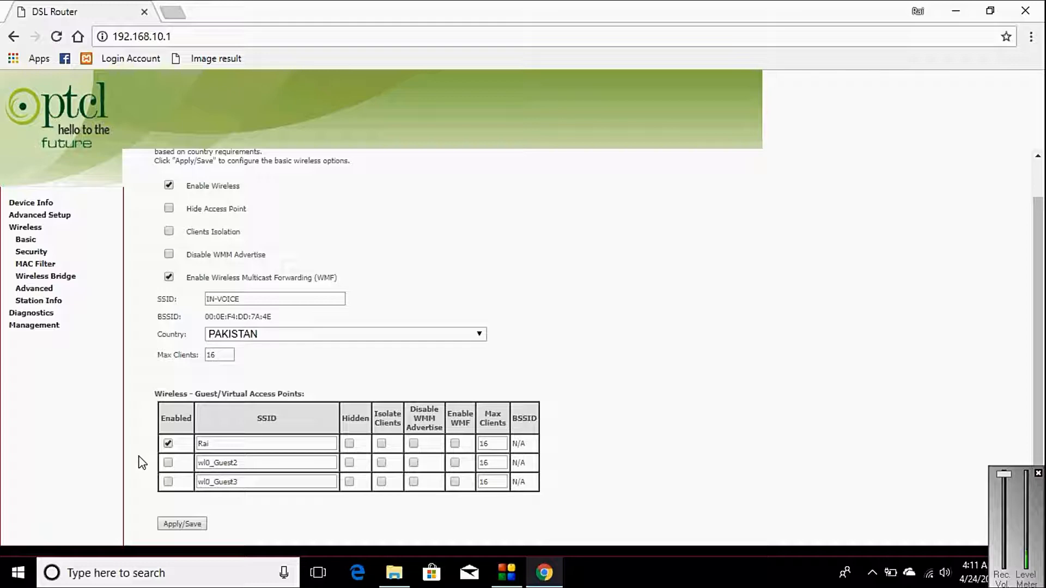
- Apply/Save the enabled Rai guest network, confirm Rai is listed in Windows Wi-Fi, and open Wireless Security
left_click(191, 527)
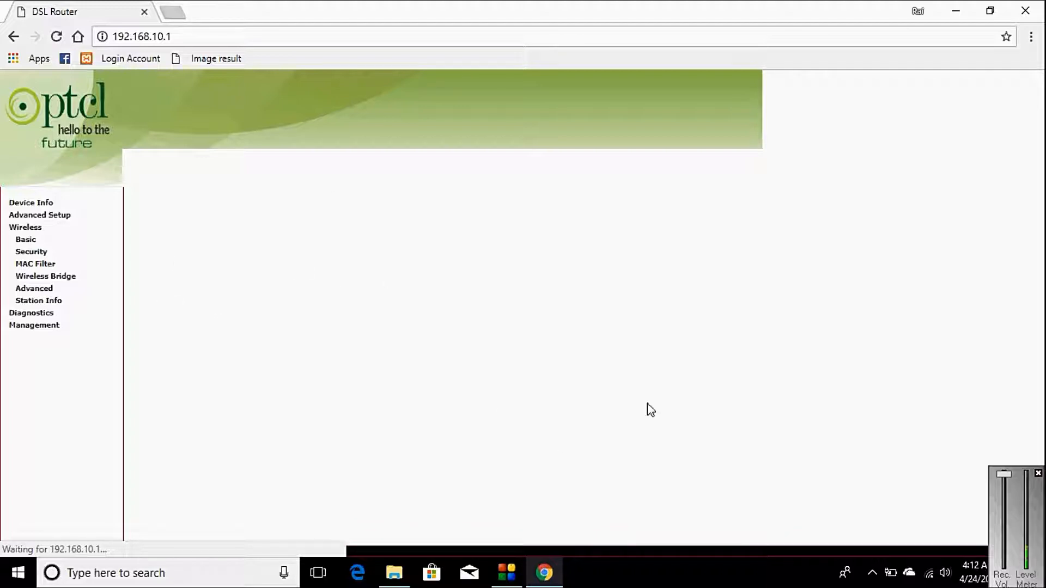
left_click(929, 575)
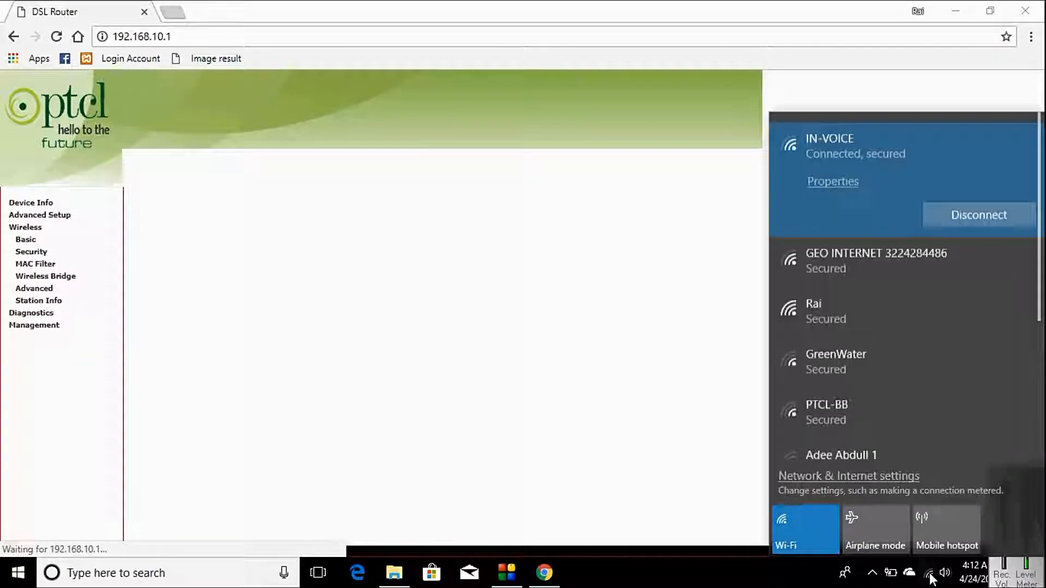
left_click(930, 576)
left_click(930, 576)
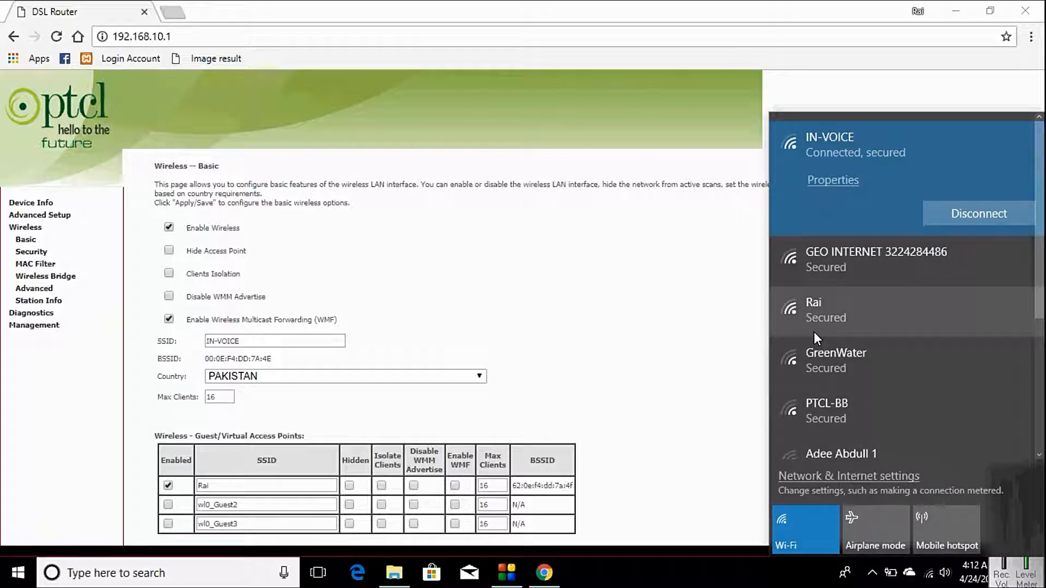
left_click(34, 252)
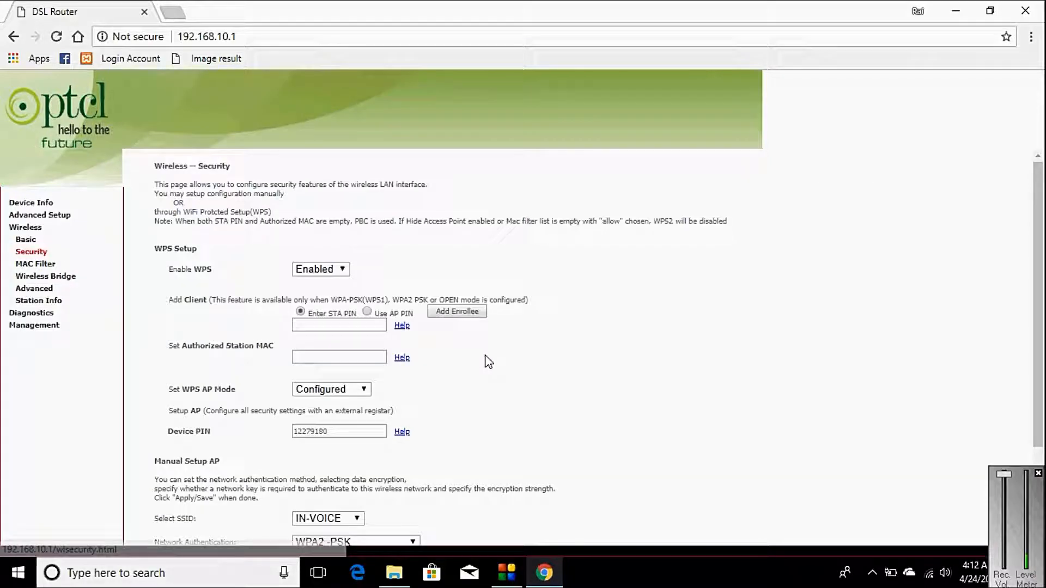
- Select SSID Rai, keep WPA2-PSK authentication, and view its passphrase in the popup
scroll(663, 364, "down", 2)
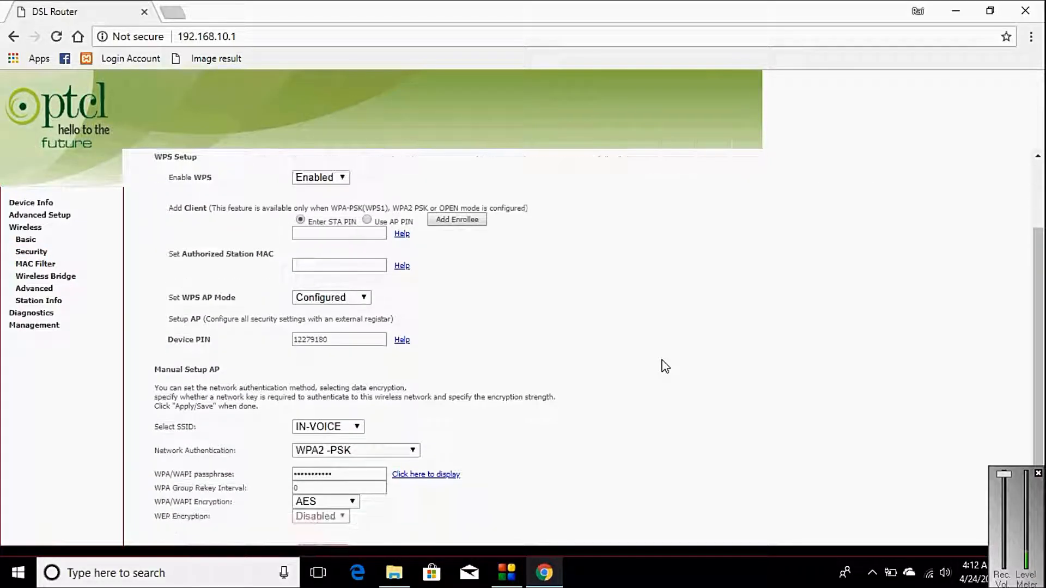
scroll(663, 364, "down", 1)
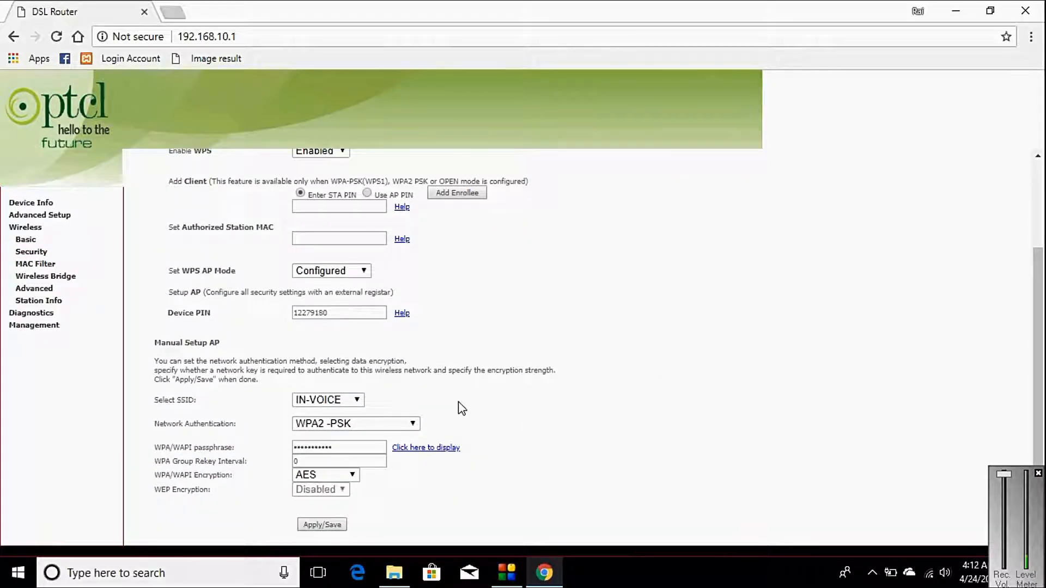
left_click(356, 401)
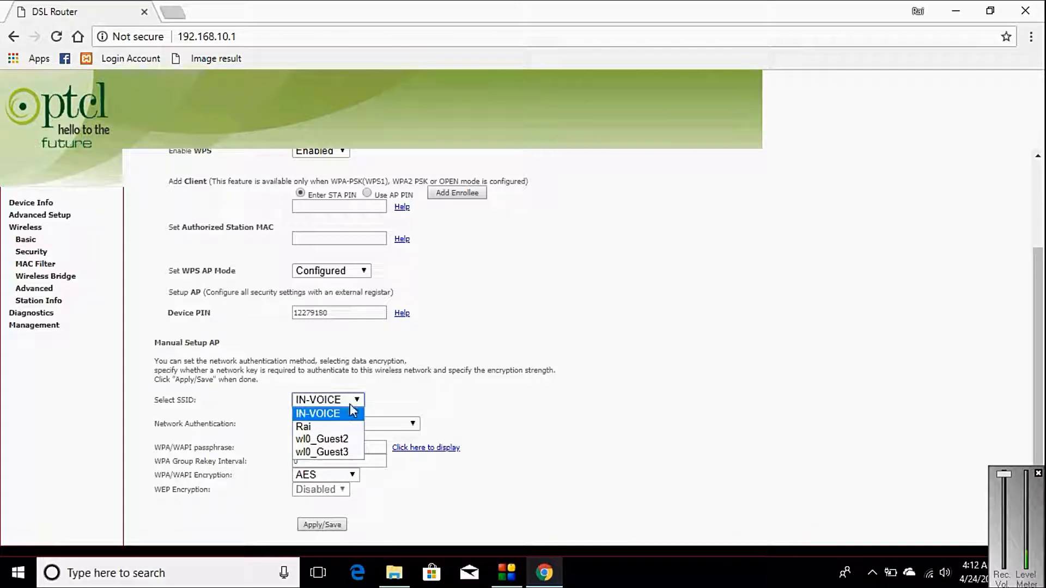
left_click(314, 426)
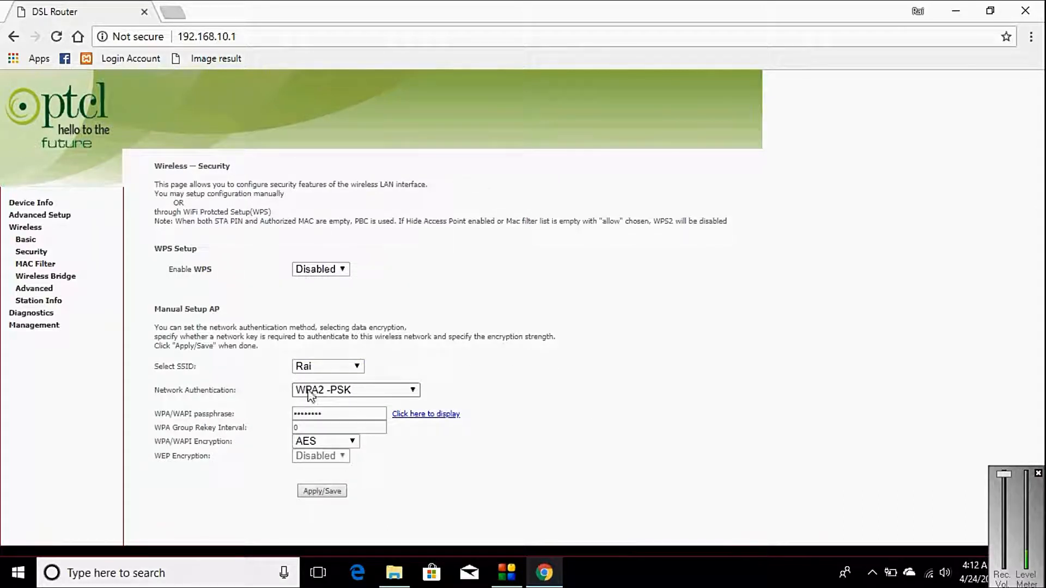
left_click(415, 391)
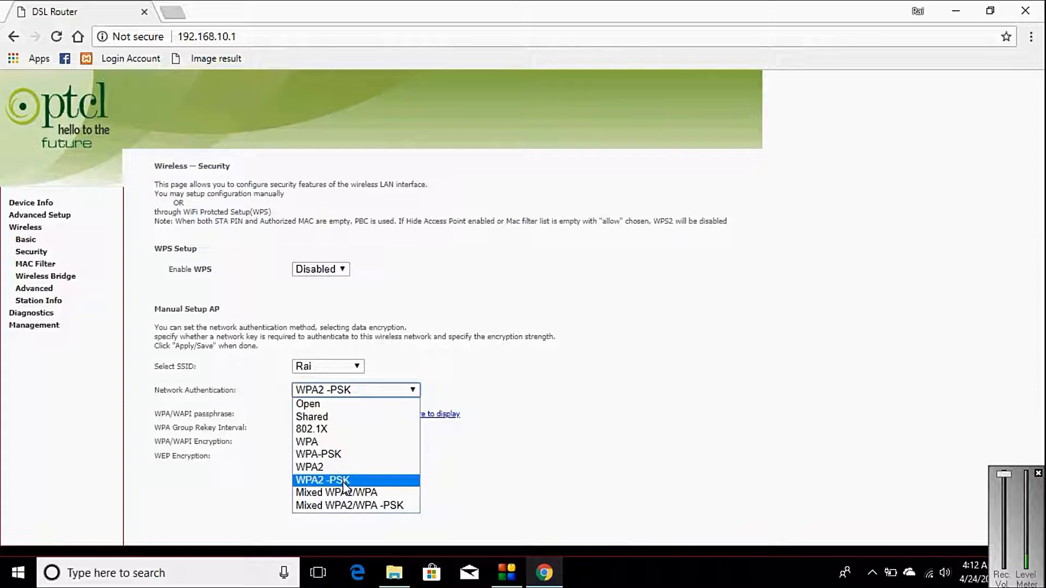
left_click(416, 391)
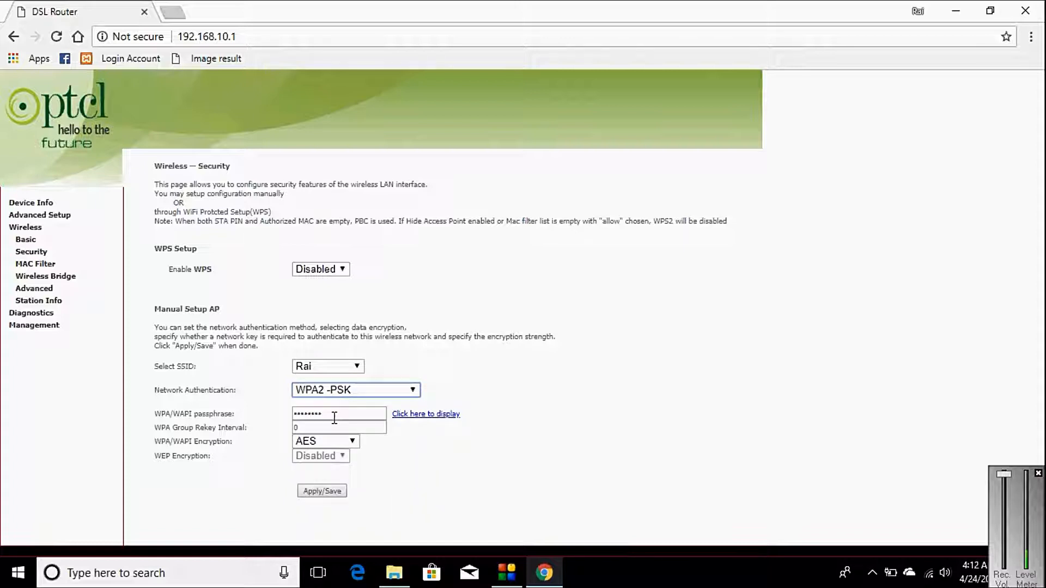
left_click(424, 419)
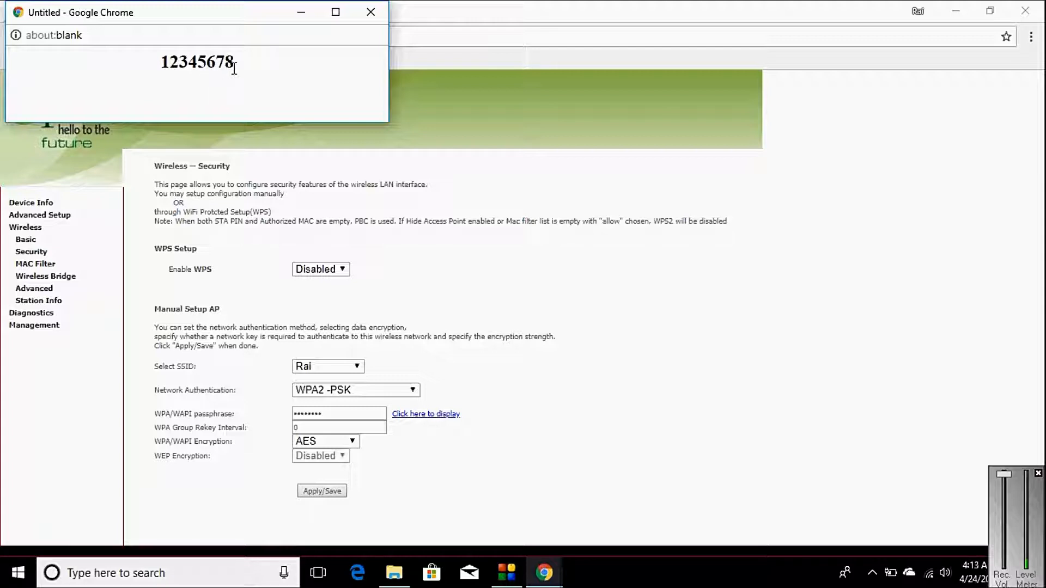
left_click(371, 12)
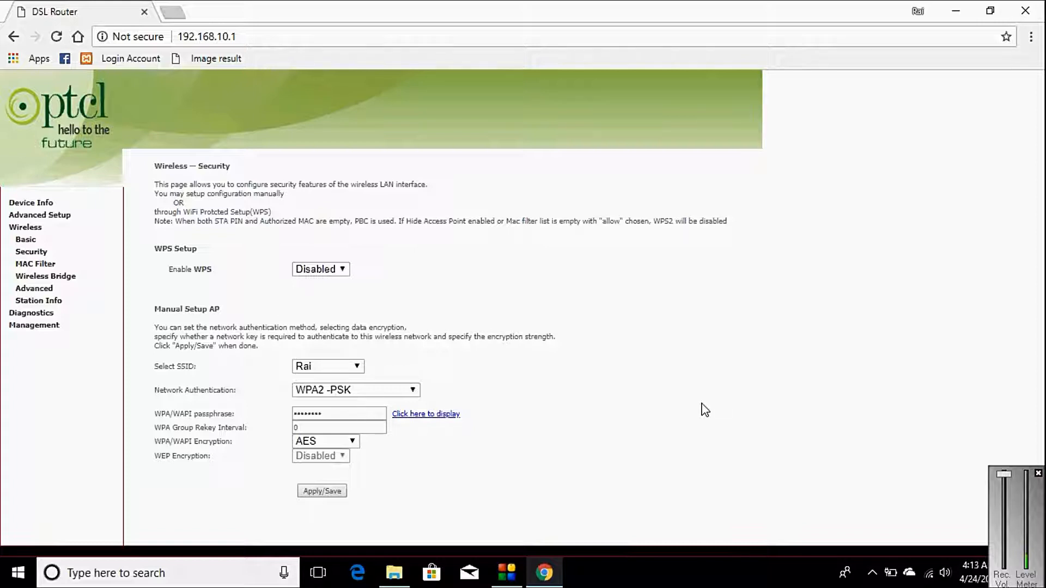
- Join the PC to Rai with its network security key and allow discovery on it
left_click(931, 573)
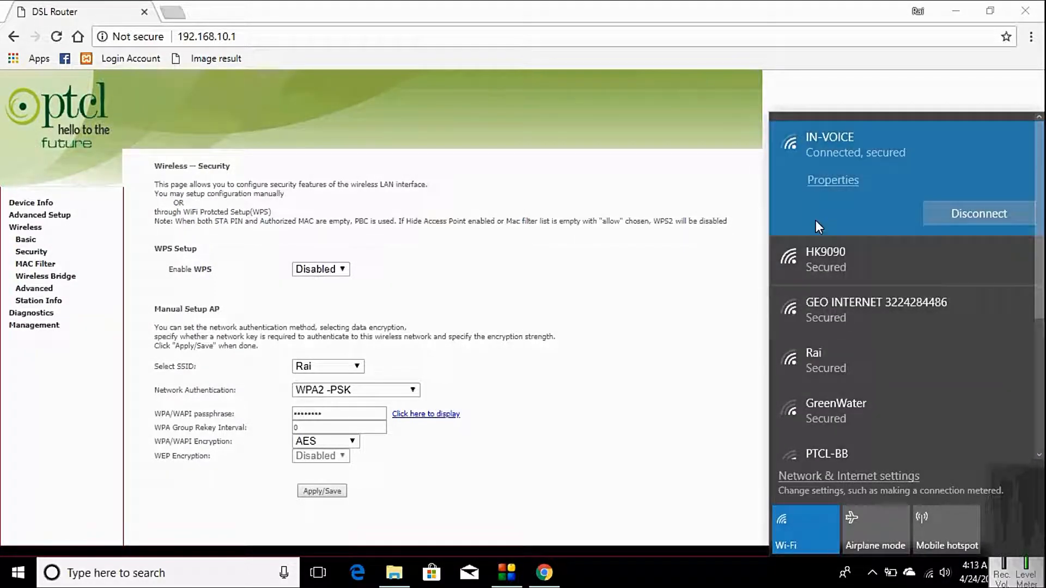
left_click(836, 358)
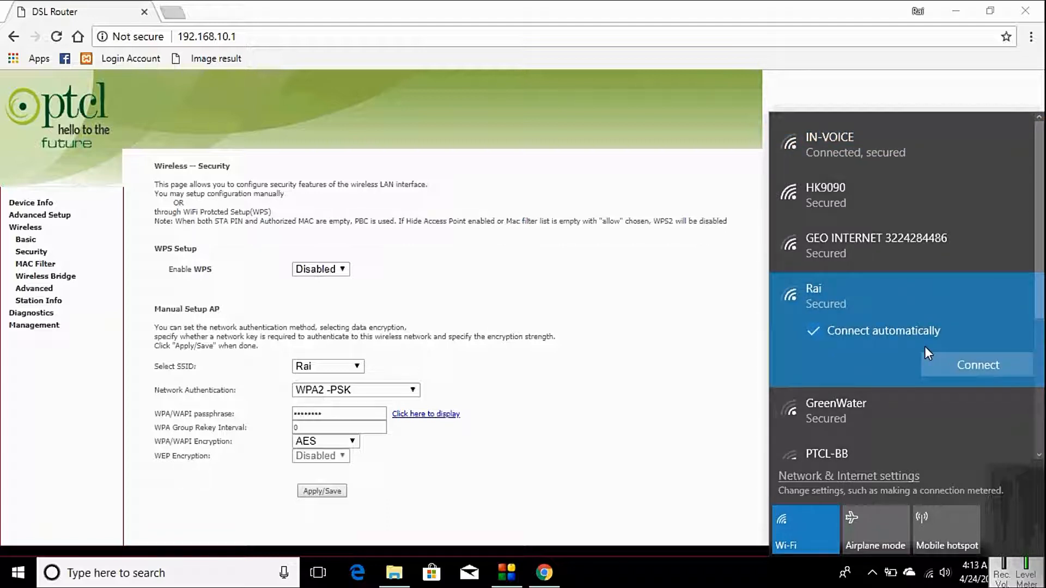
left_click(963, 361)
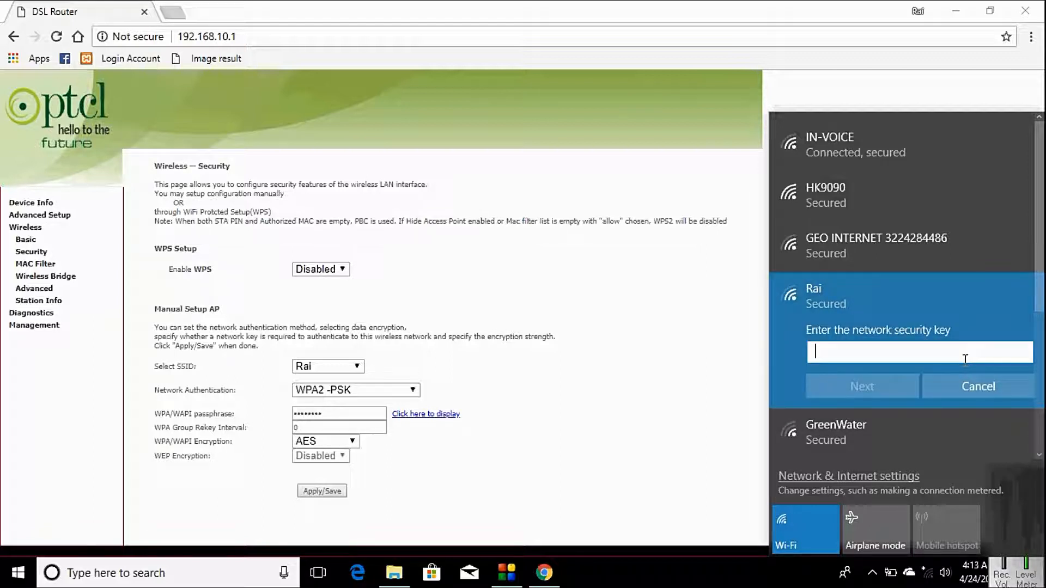
type("••••••••")
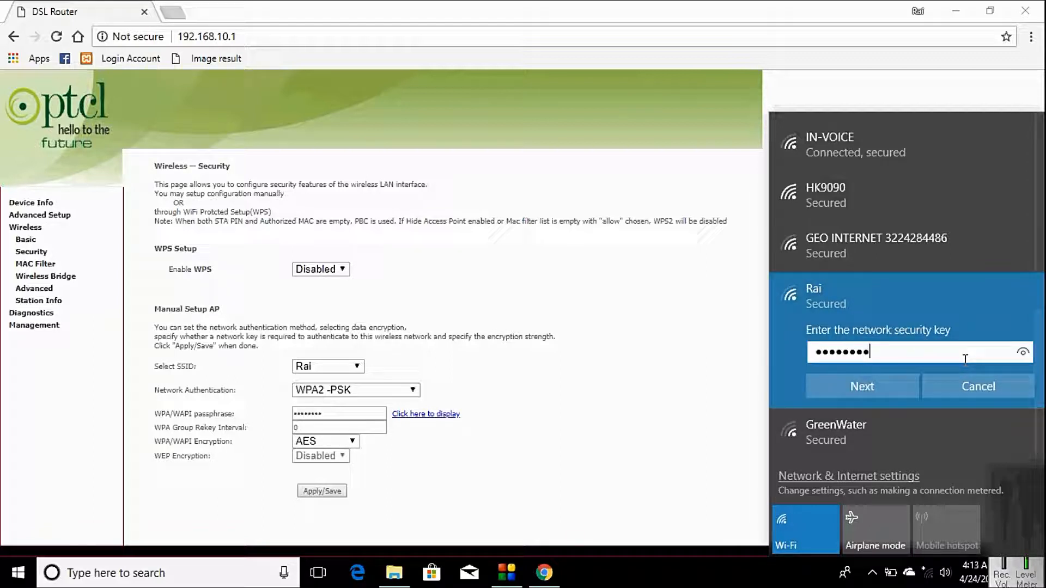
left_click(877, 391)
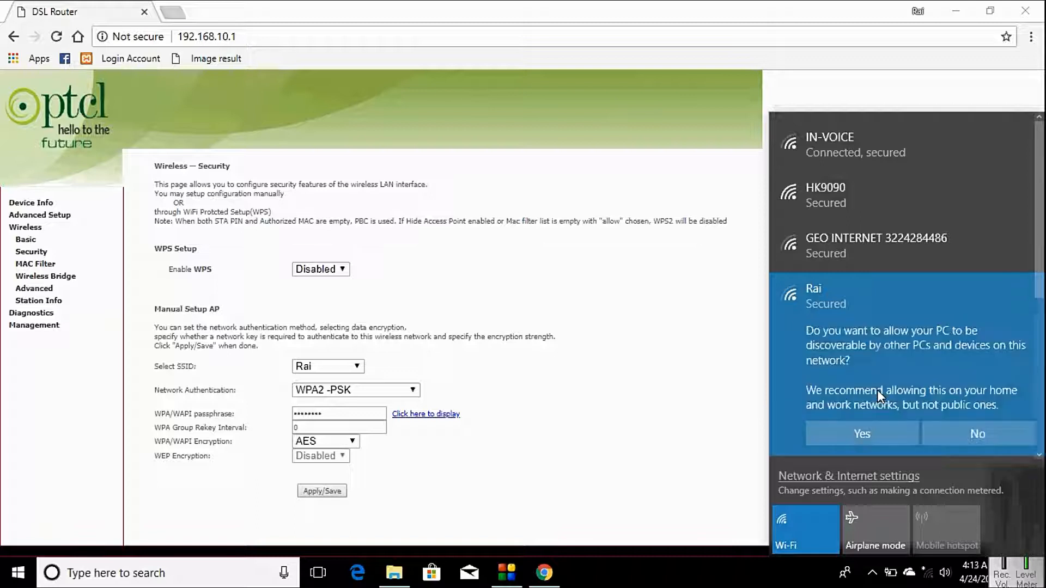
left_click(874, 436)
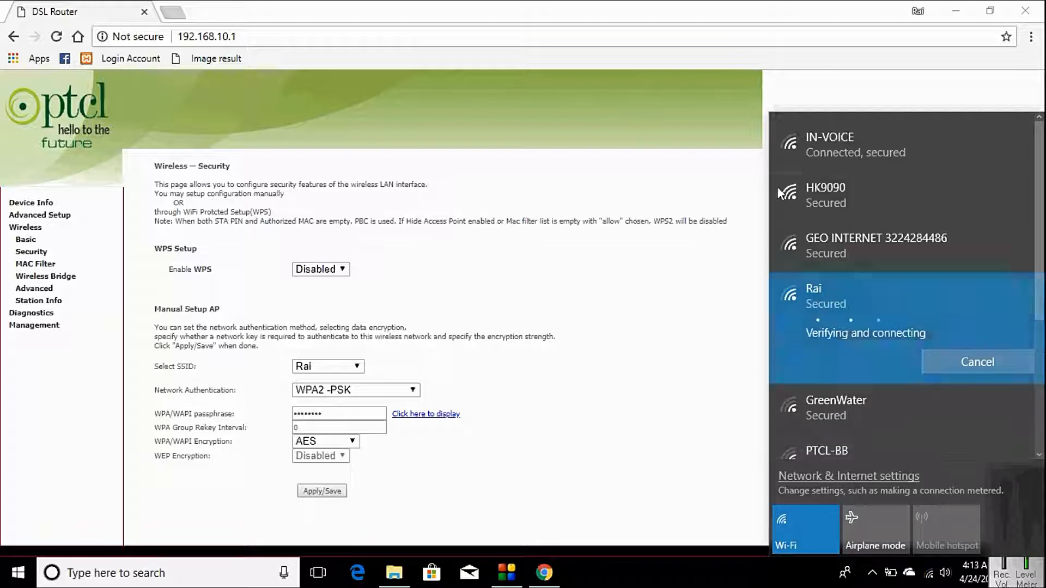
left_click(839, 141)
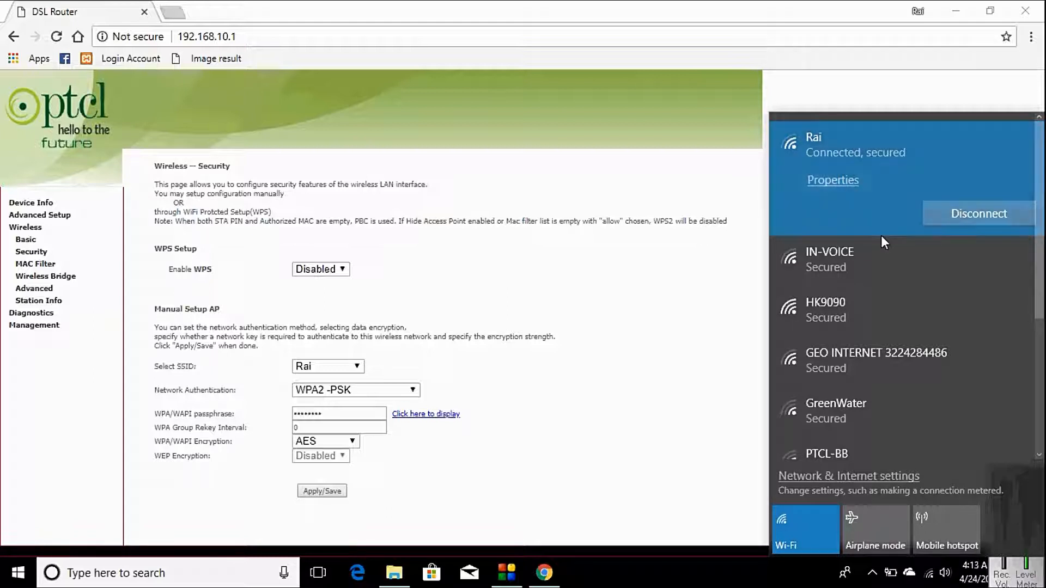
left_click(172, 13)
- Load Google in a new tab to verify internet over Rai, then return to the router tab
left_click(174, 11)
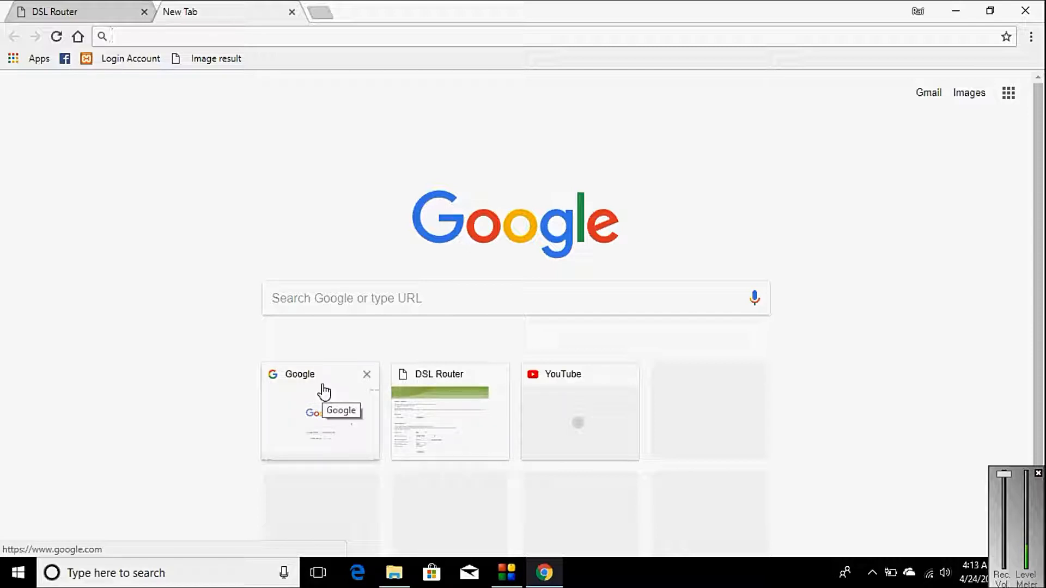
left_click(325, 390)
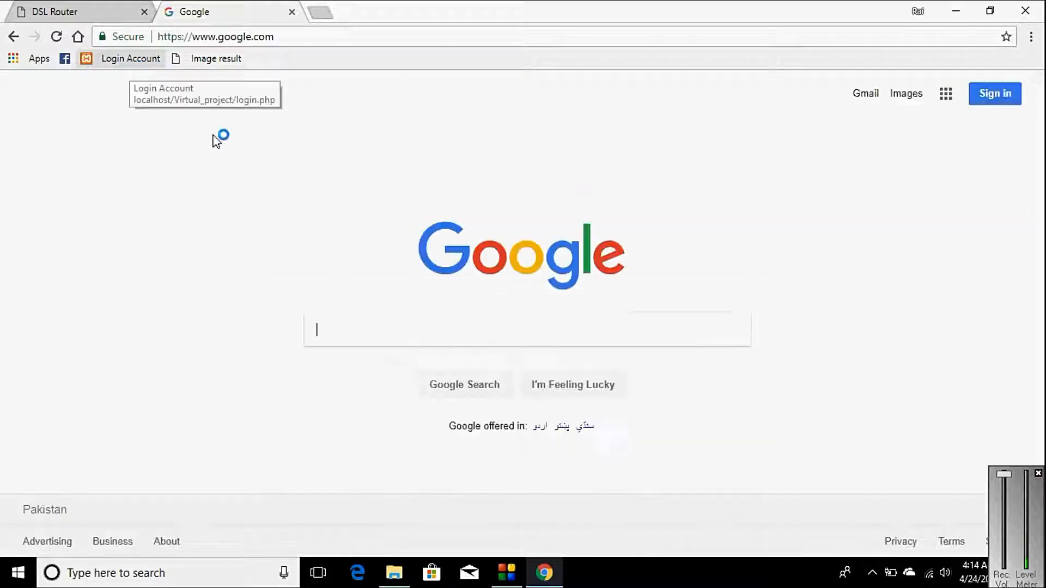
left_click(79, 8)
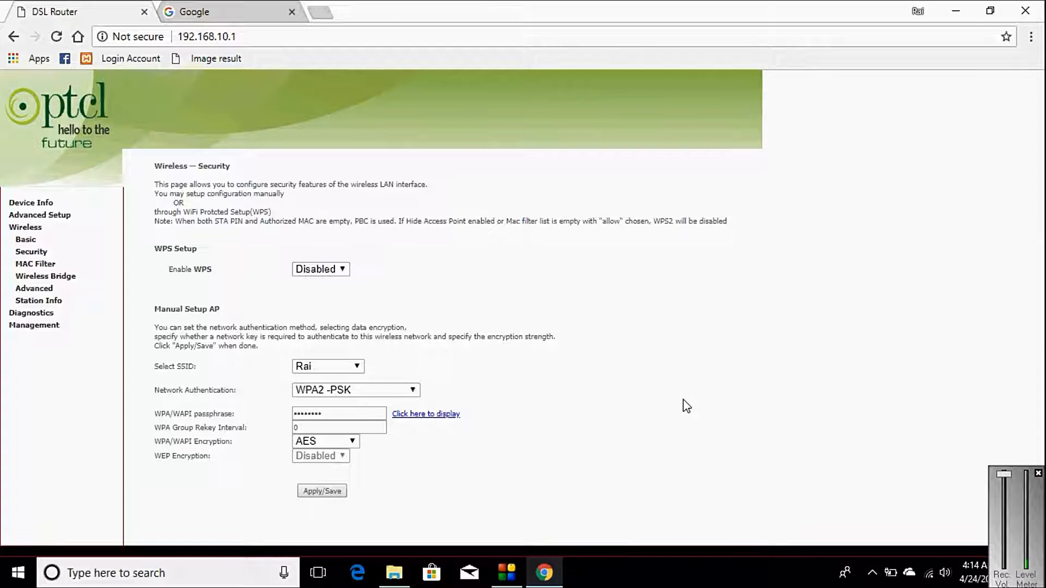
left_click(229, 10)
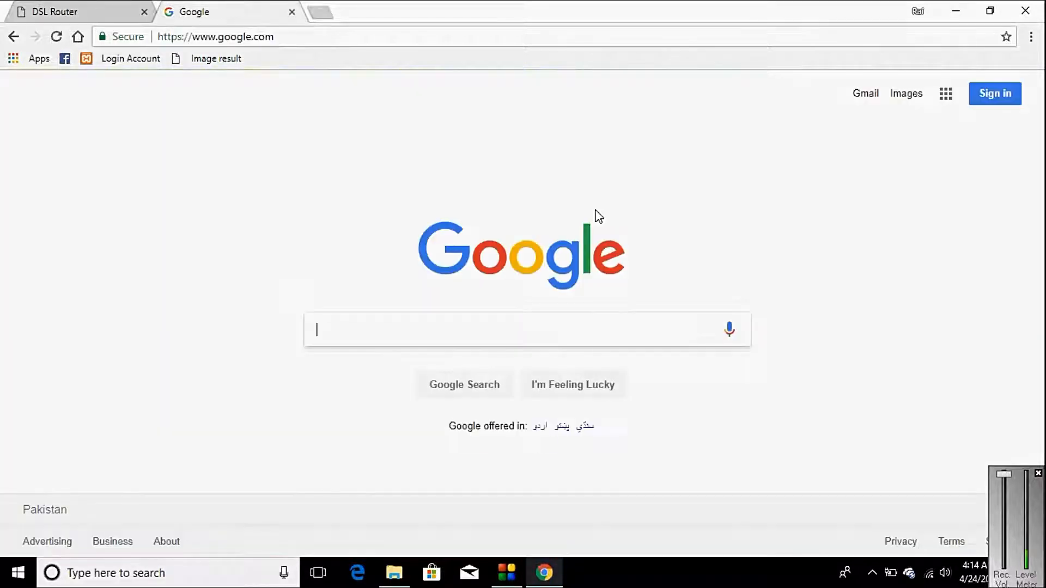
left_click(931, 576)
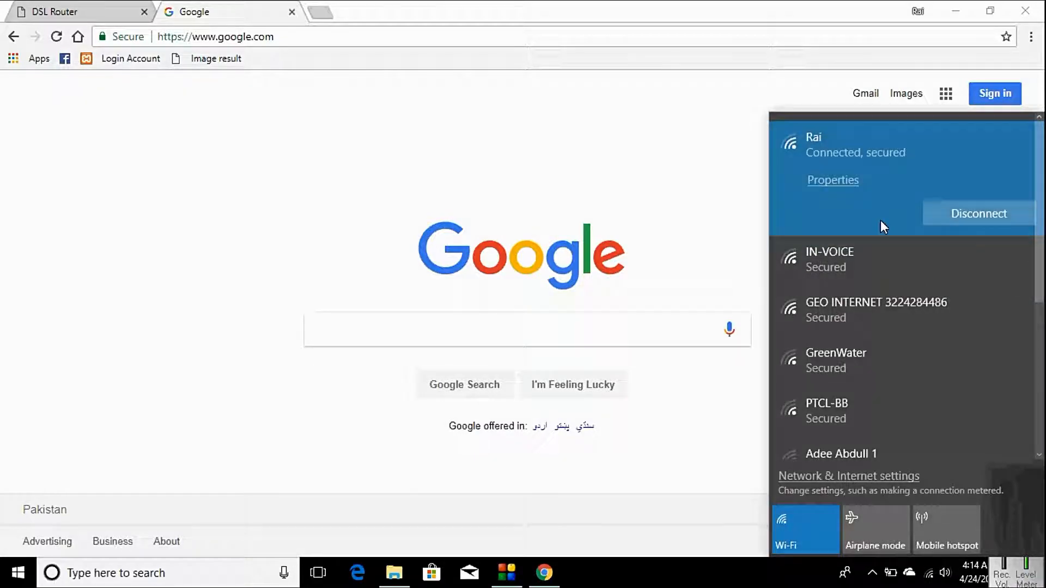
left_click(49, 8)
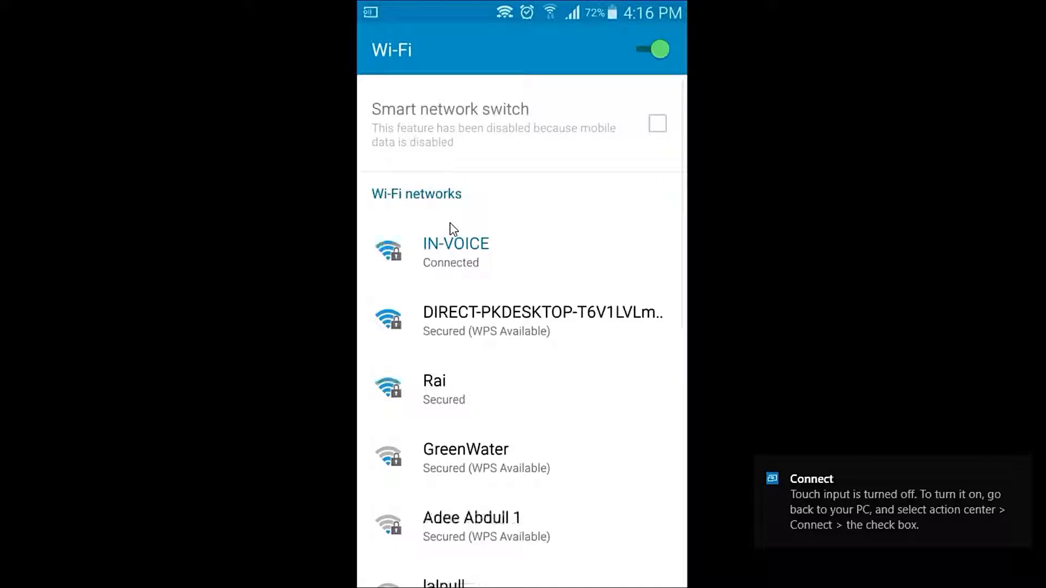
- Connect the mirrored Android phone to Rai with its Wi-Fi password, then end screen mirroring
left_click(542, 264)
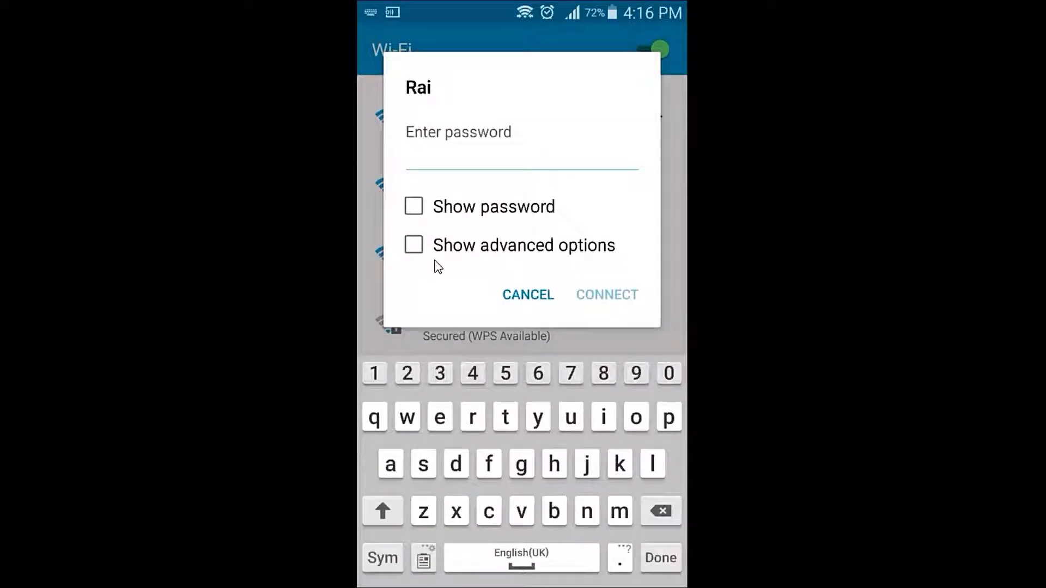
type("12345678")
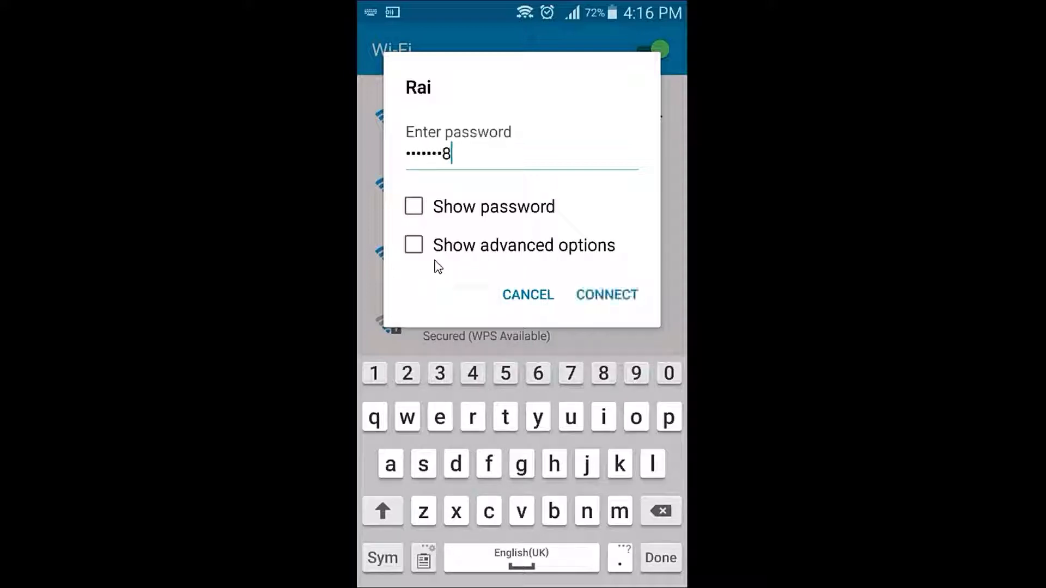
left_click(413, 206)
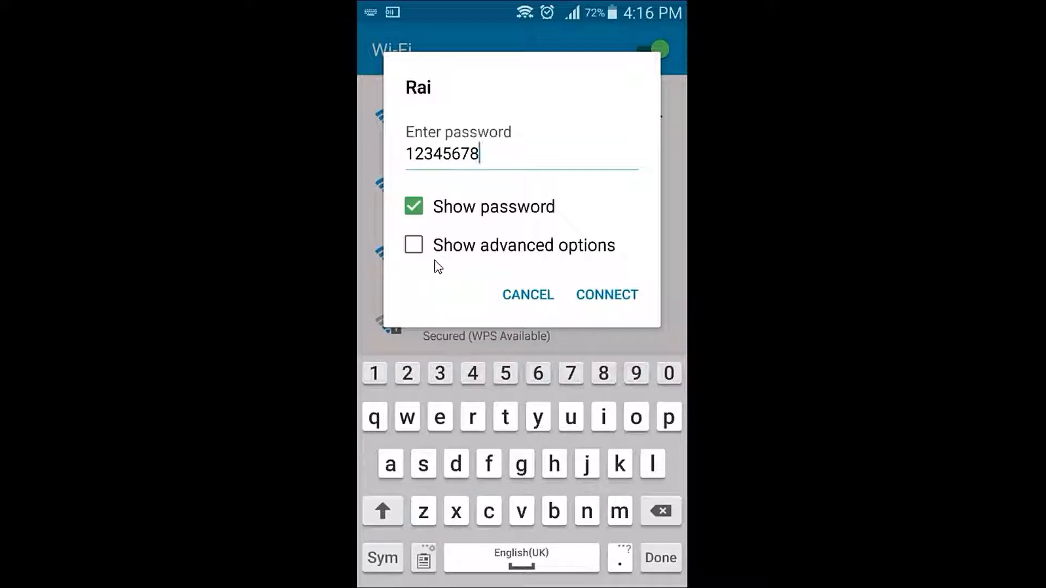
left_click(610, 295)
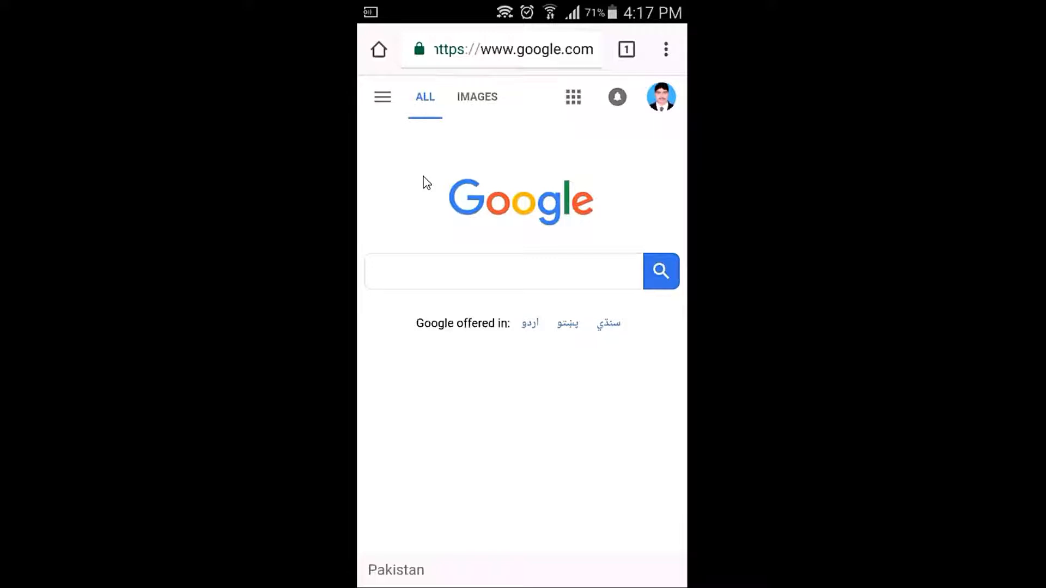
key("Escape")
key("Escape")
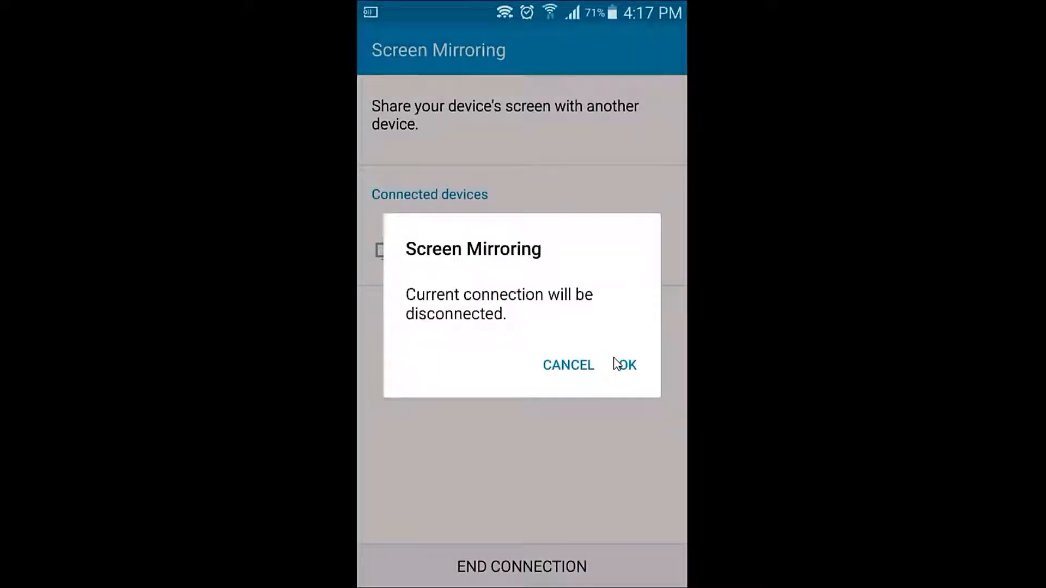
left_click(613, 358)
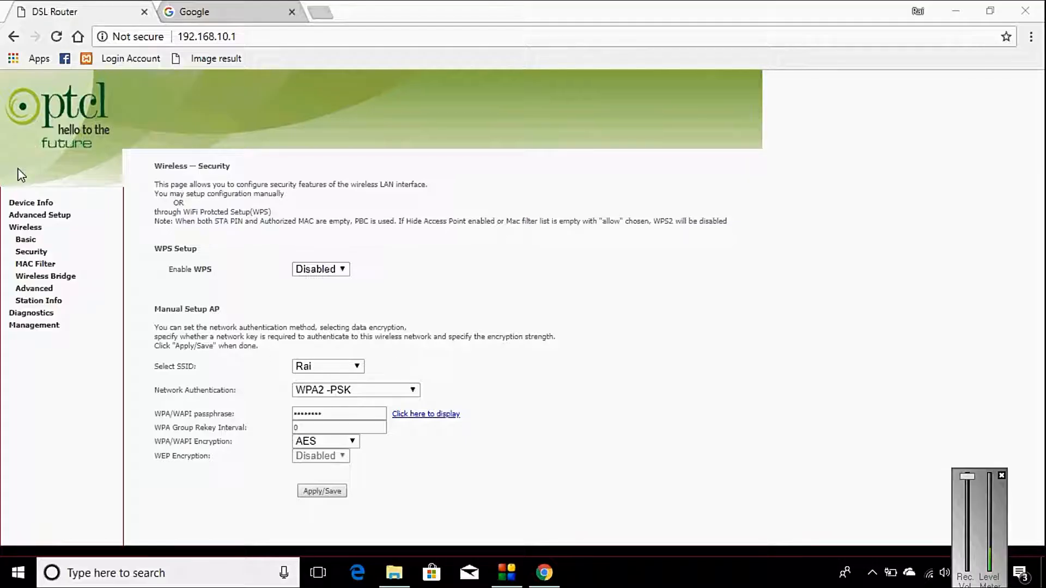
- Save Wireless Basic settings with Rai kept Hidden, accepting the WPS-disabled warning
left_click(27, 240)
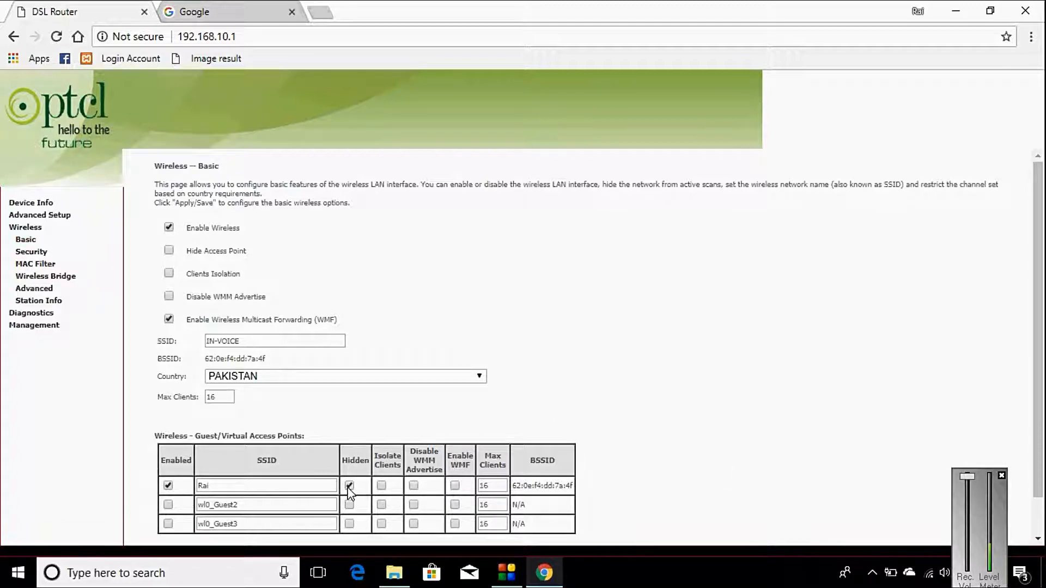
scroll(623, 473, "down", 2)
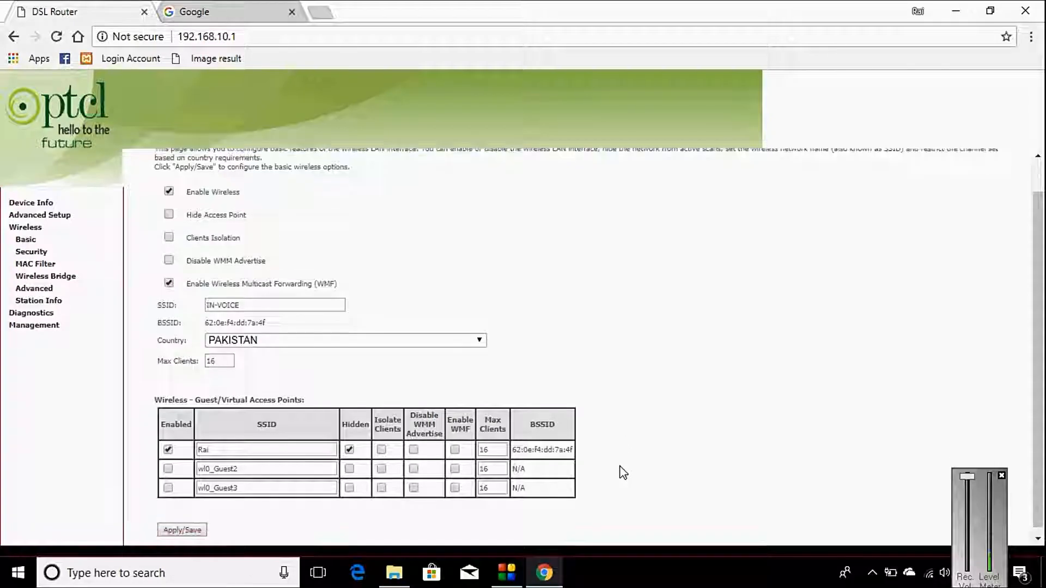
left_click(169, 525)
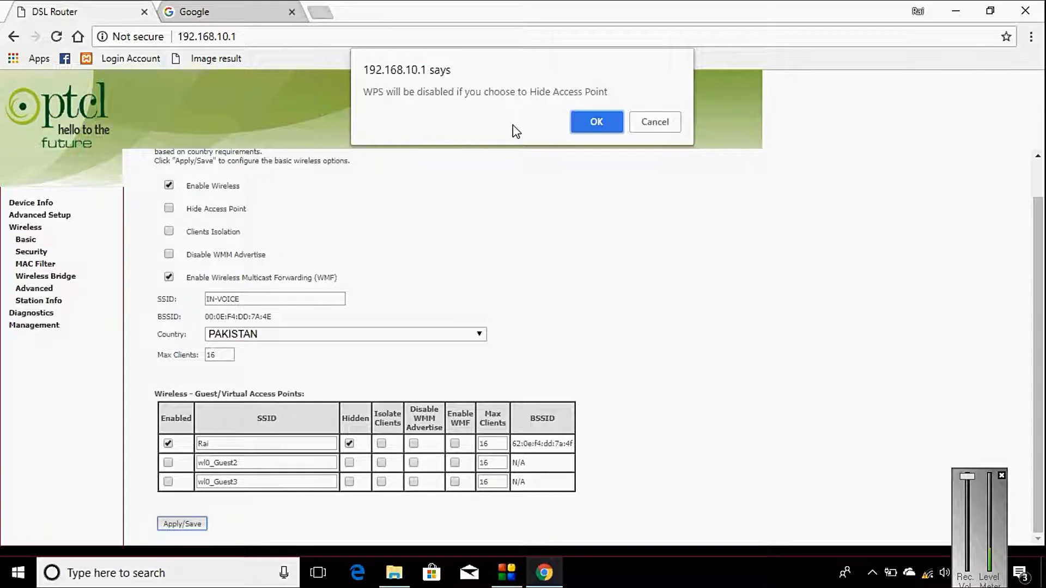
left_click(585, 123)
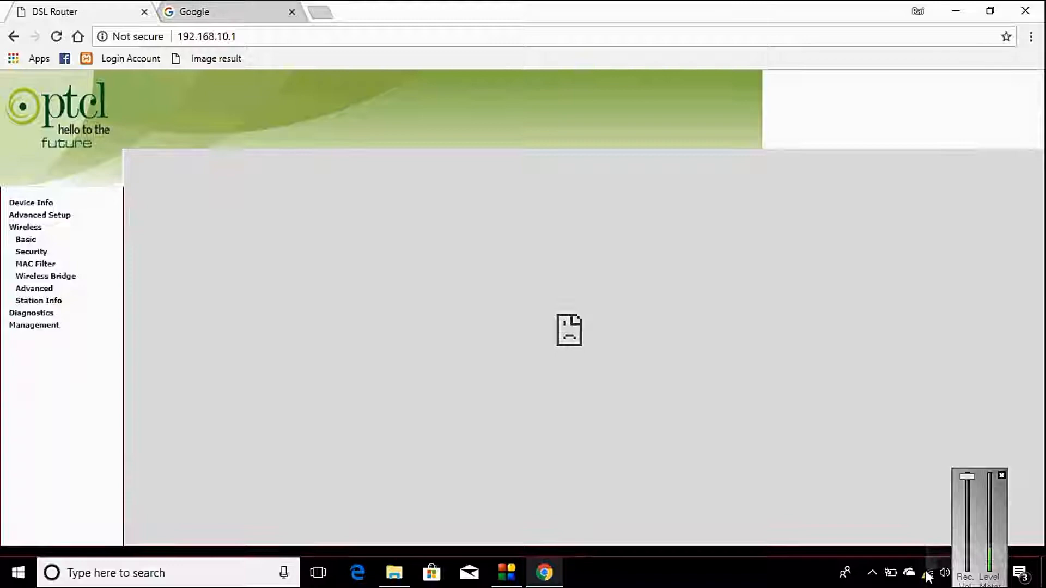
- Find IN-VOICE in the Windows 10 Wi-Fi list and connect the PC to it
left_click(928, 575)
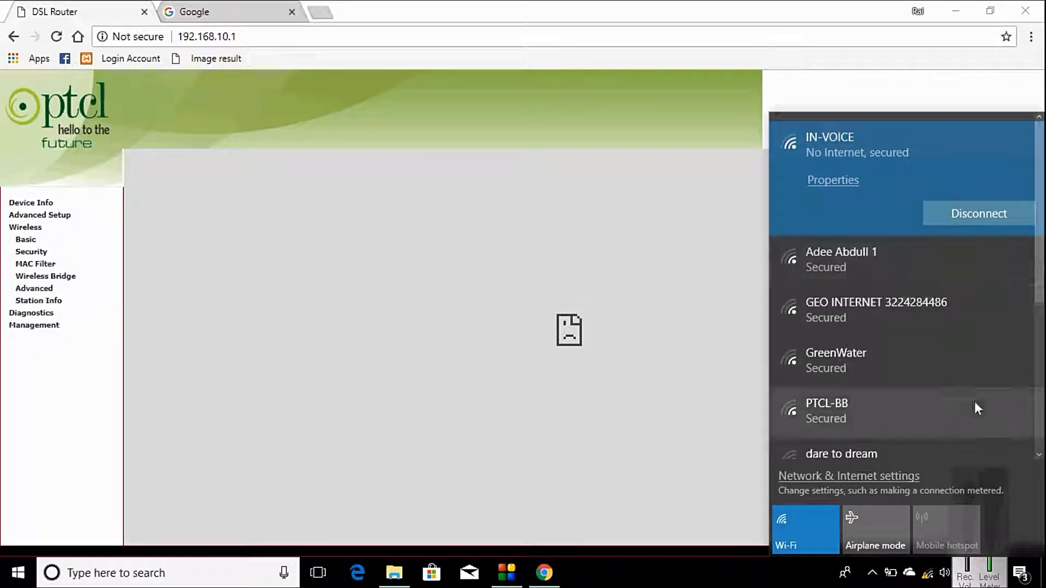
left_click(1040, 407)
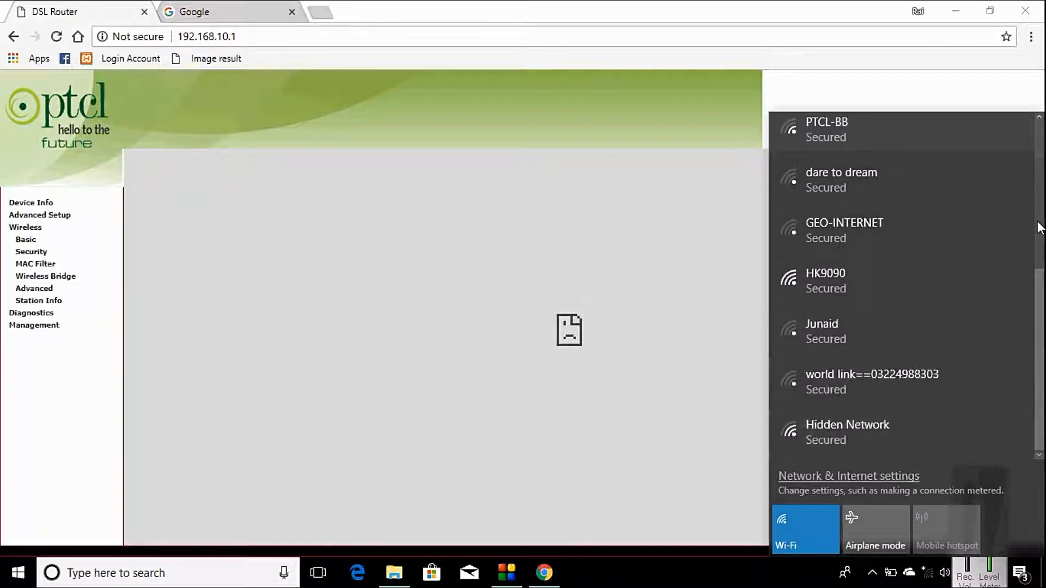
left_click(1037, 154)
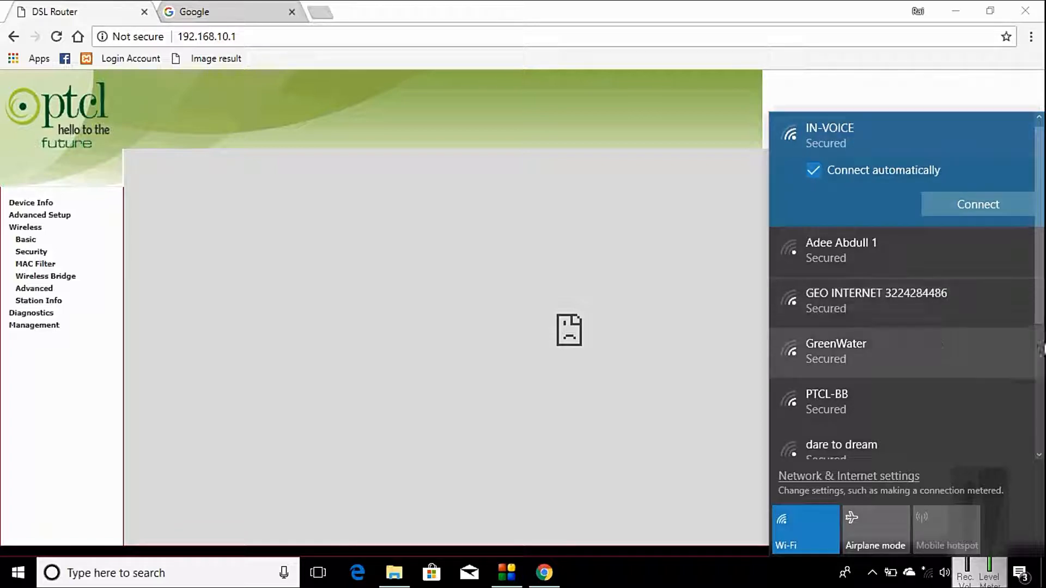
left_click(1038, 393)
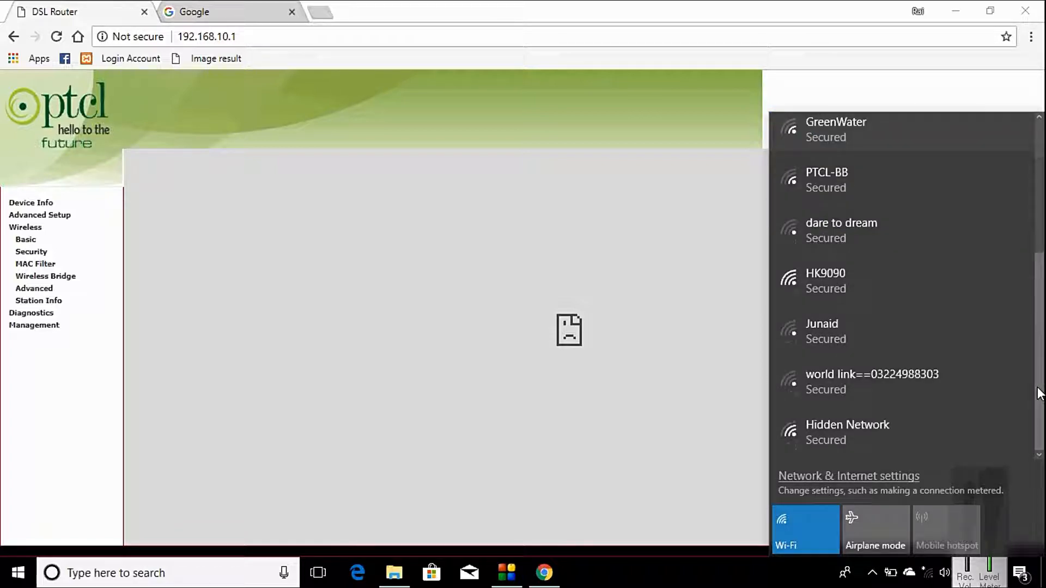
left_click(1040, 162)
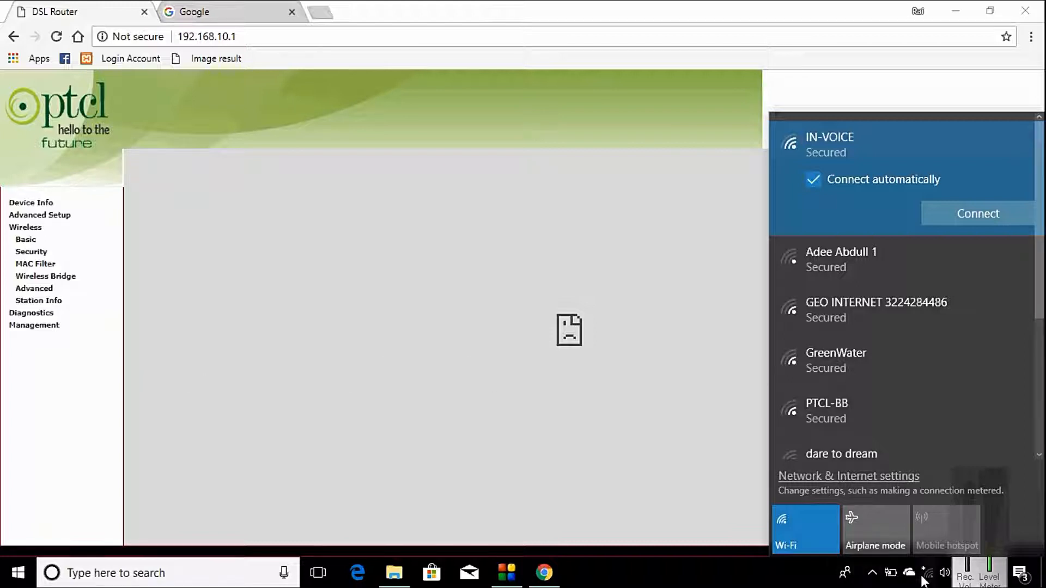
left_click(998, 216)
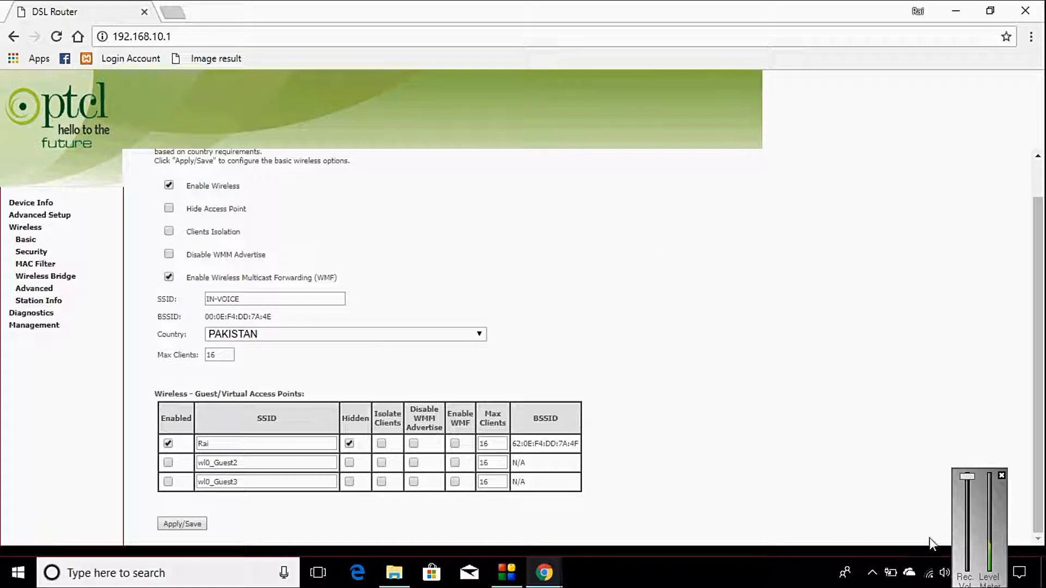
left_click(931, 575)
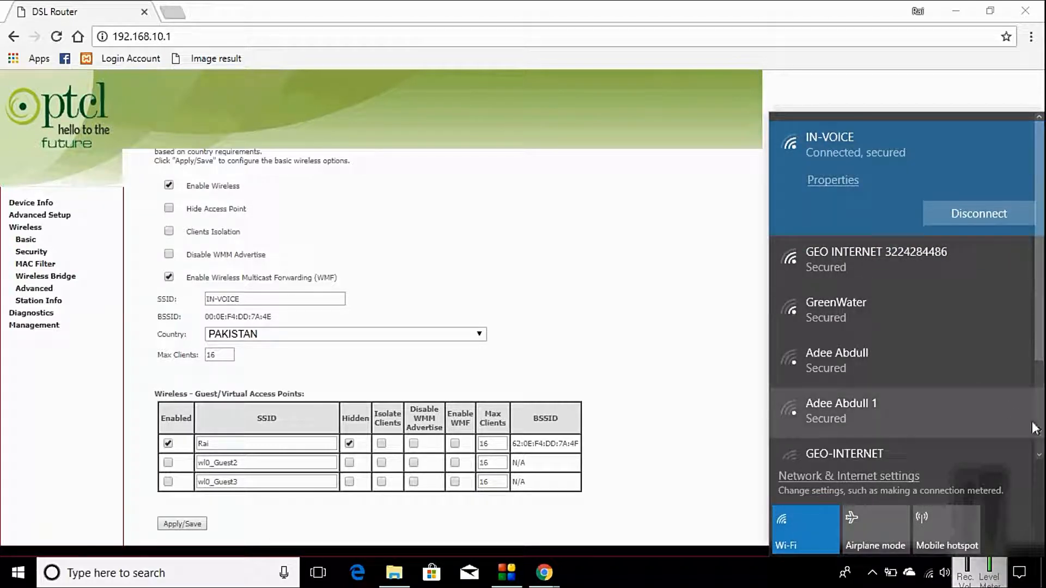
scroll(1040, 439, "down", 2)
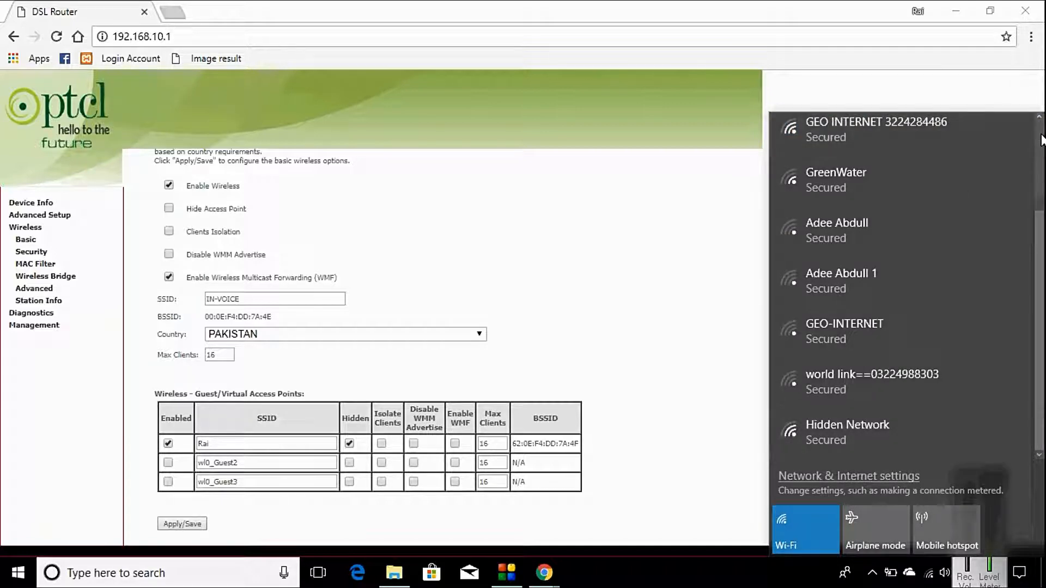
scroll(1041, 141, "up", 2)
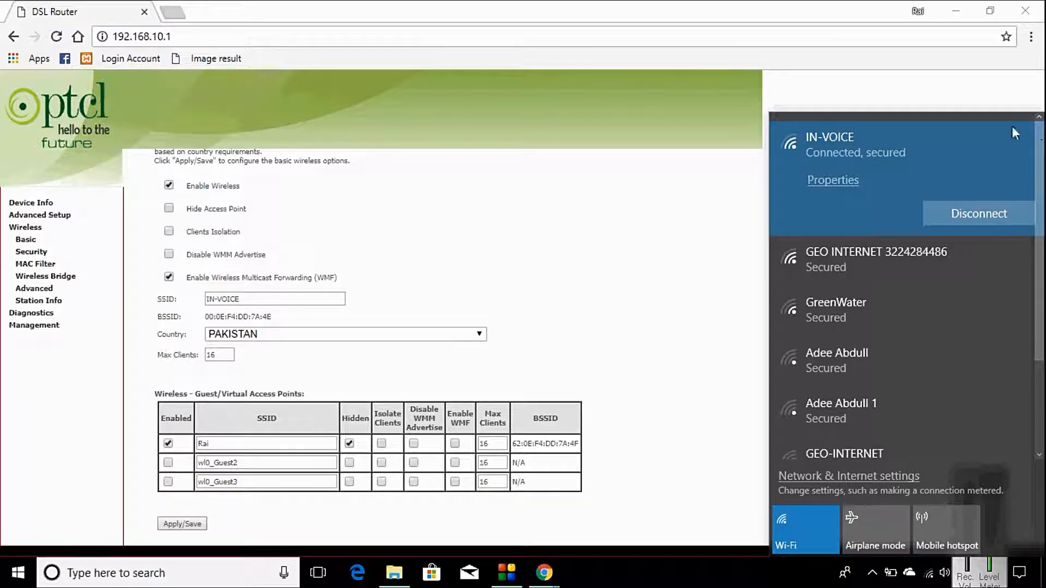
left_click(729, 217)
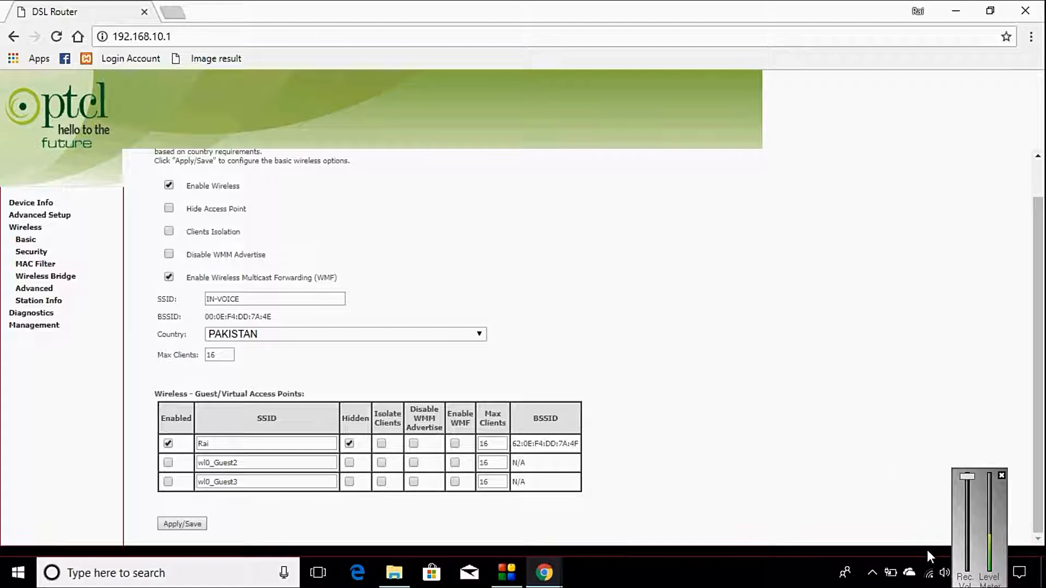
mouse_move(929, 575)
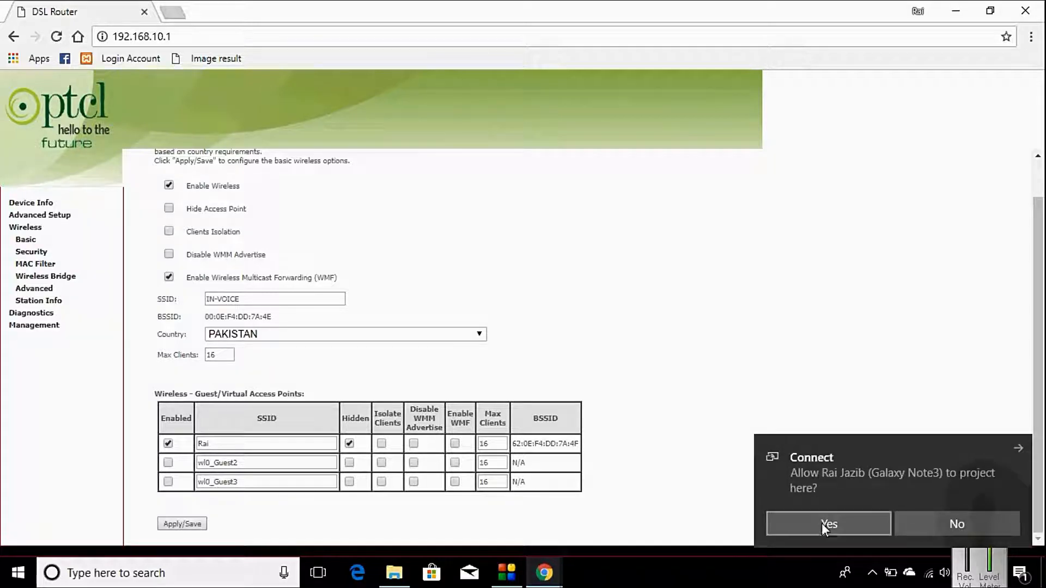
- Accept the phone's projection request and show Rai as Connected in its Android Wi-Fi list
left_click(828, 524)
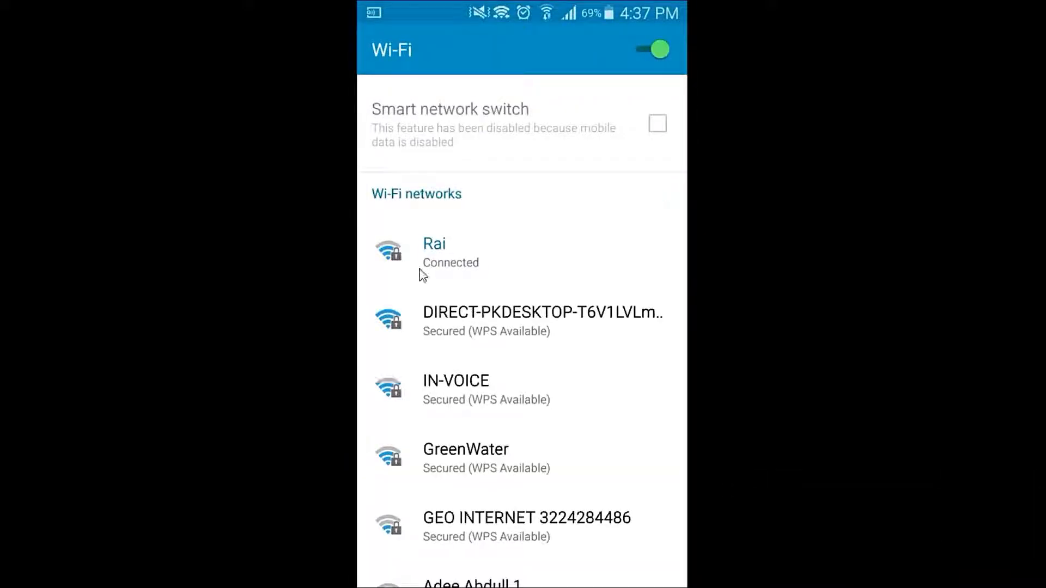
left_click(425, 271)
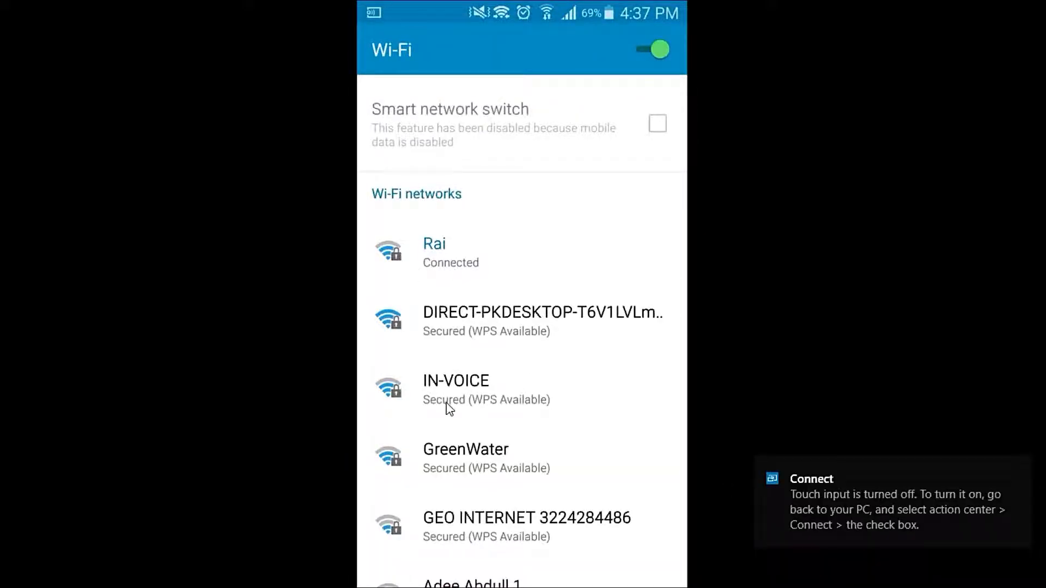